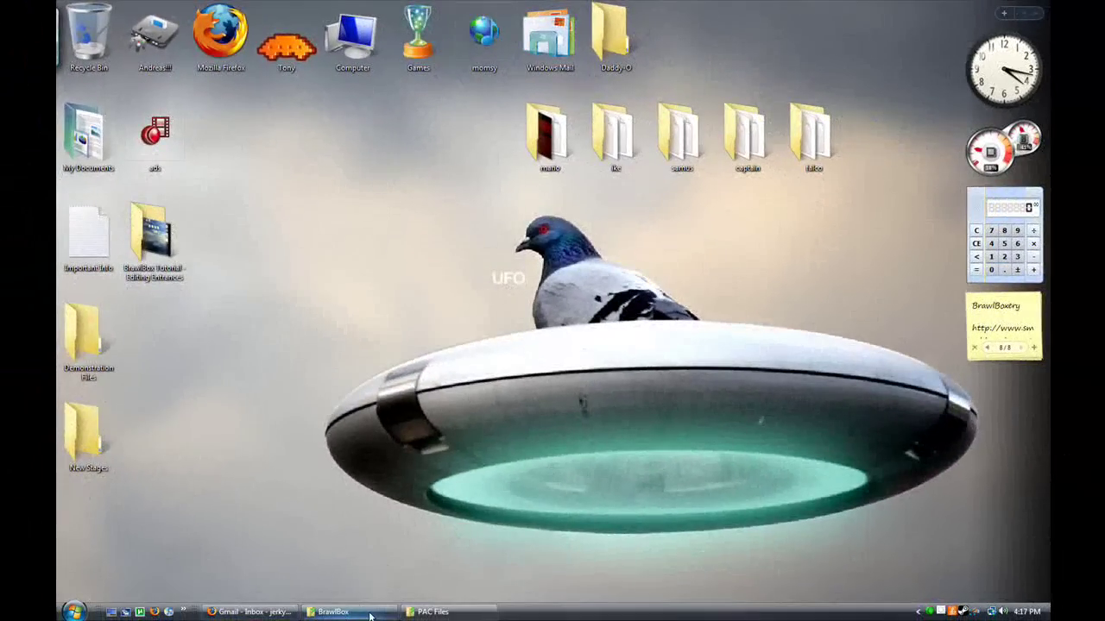
Step: Launch BrawlBox from its program folder, minimize the folder window and move the BrawlBox window near the middle of the desktop
mouse_move(366, 615)
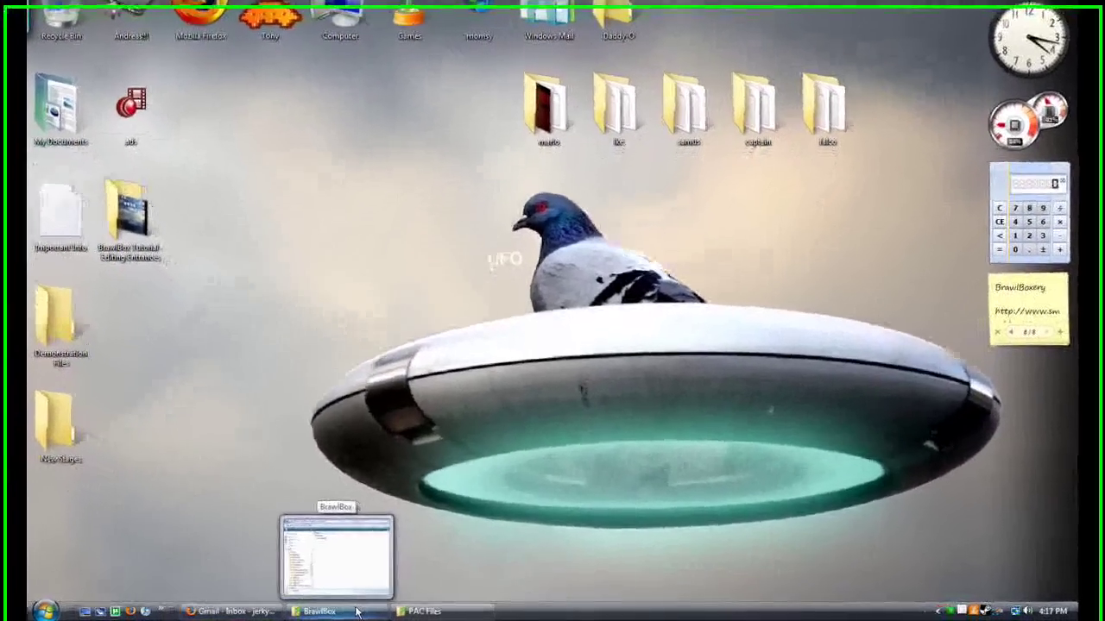
click(367, 614)
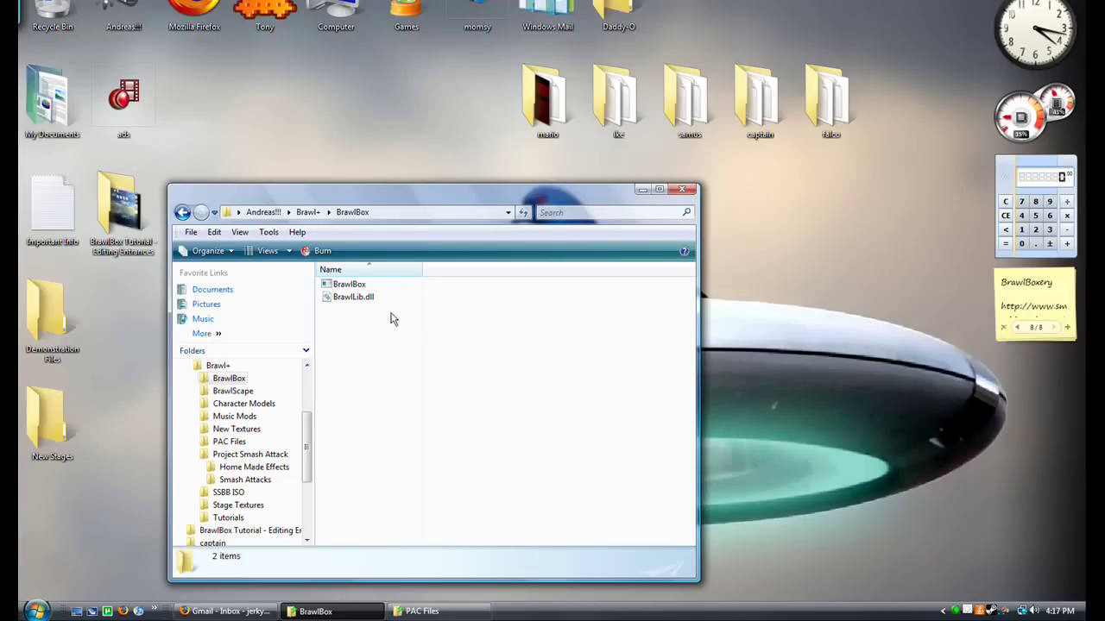
double_click(366, 288)
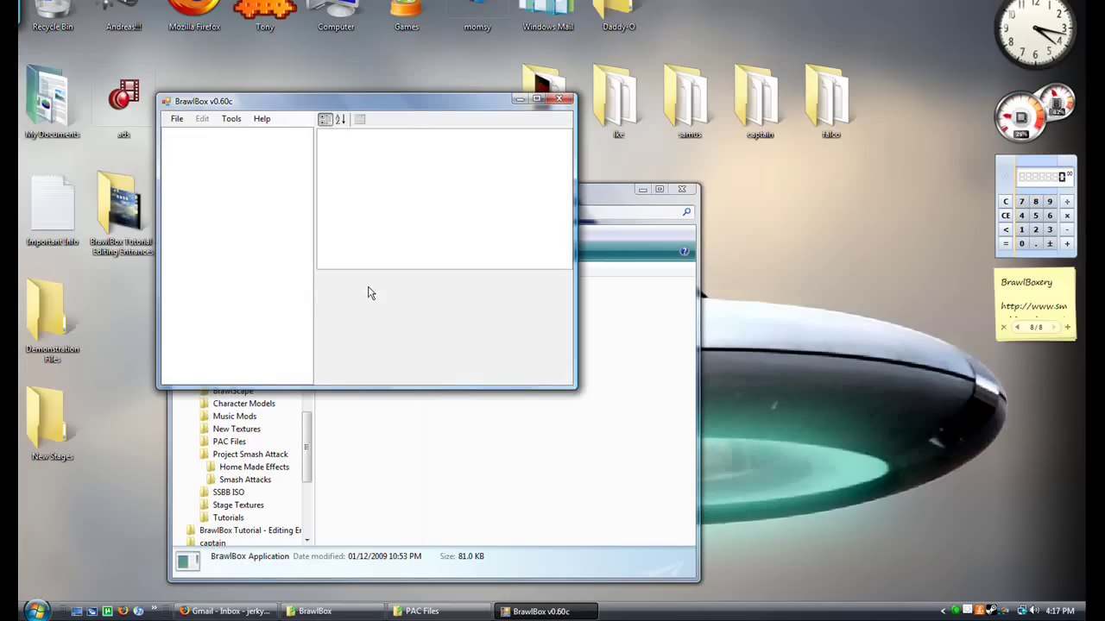
drag(423, 103, 475, 264)
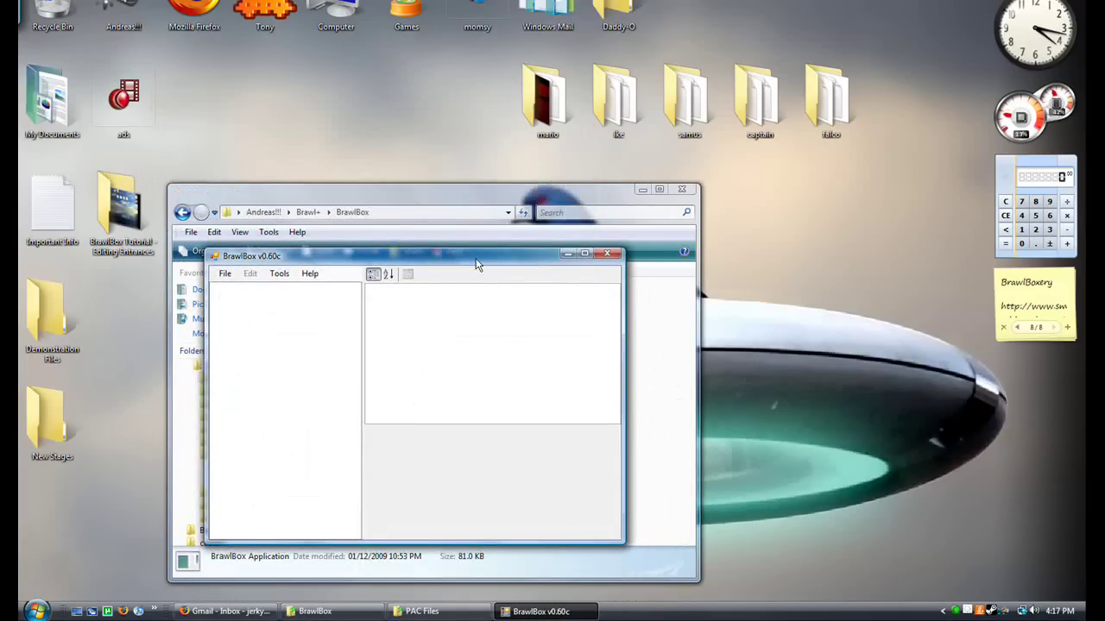
click(642, 189)
drag(530, 256, 555, 263)
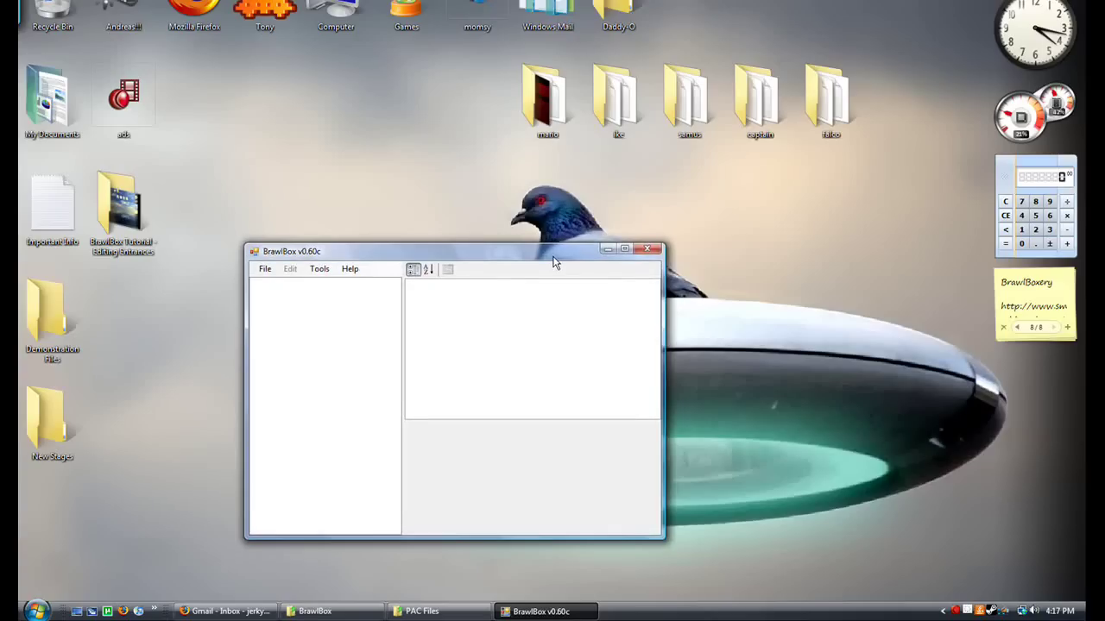
Step: Open the file FitCaptainFinal.pac from the captain folder on the desktop
click(265, 269)
click(292, 298)
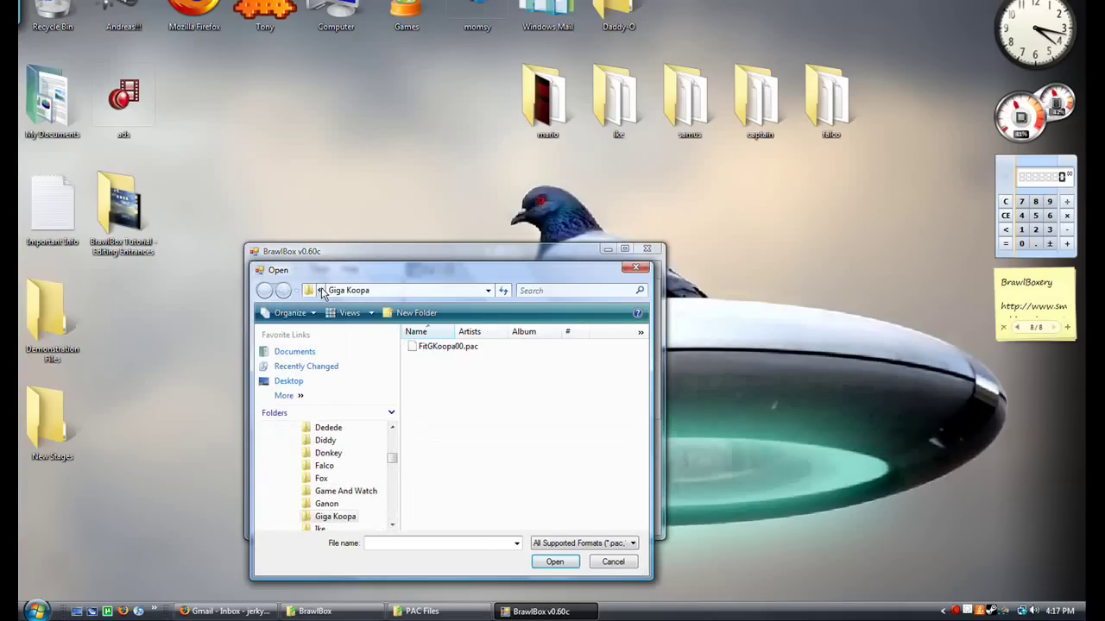
click(319, 290)
click(332, 335)
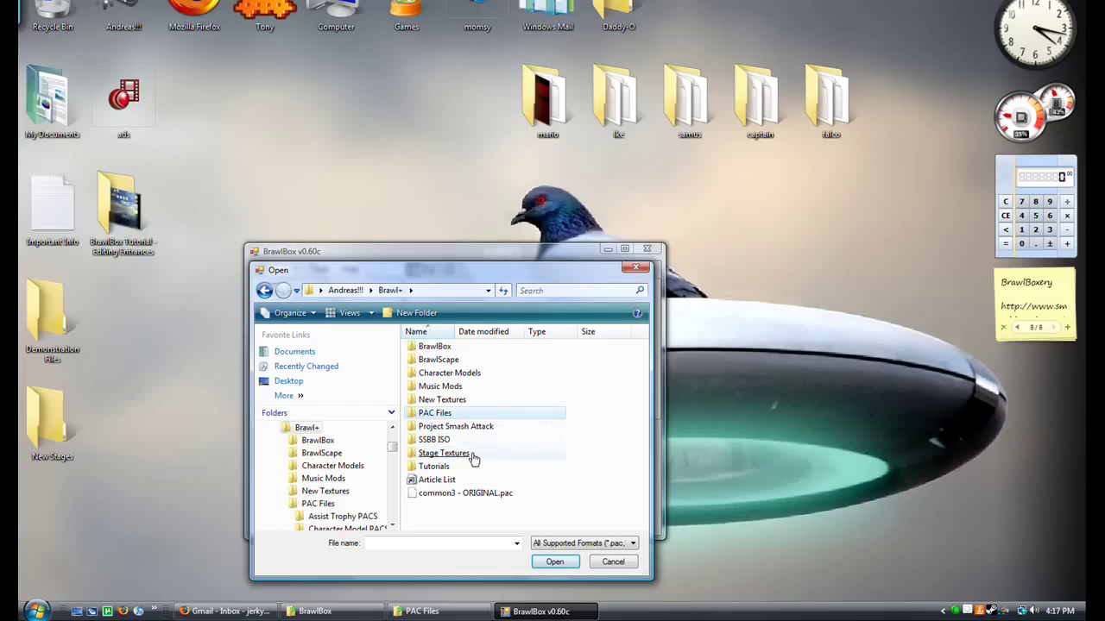
click(472, 401)
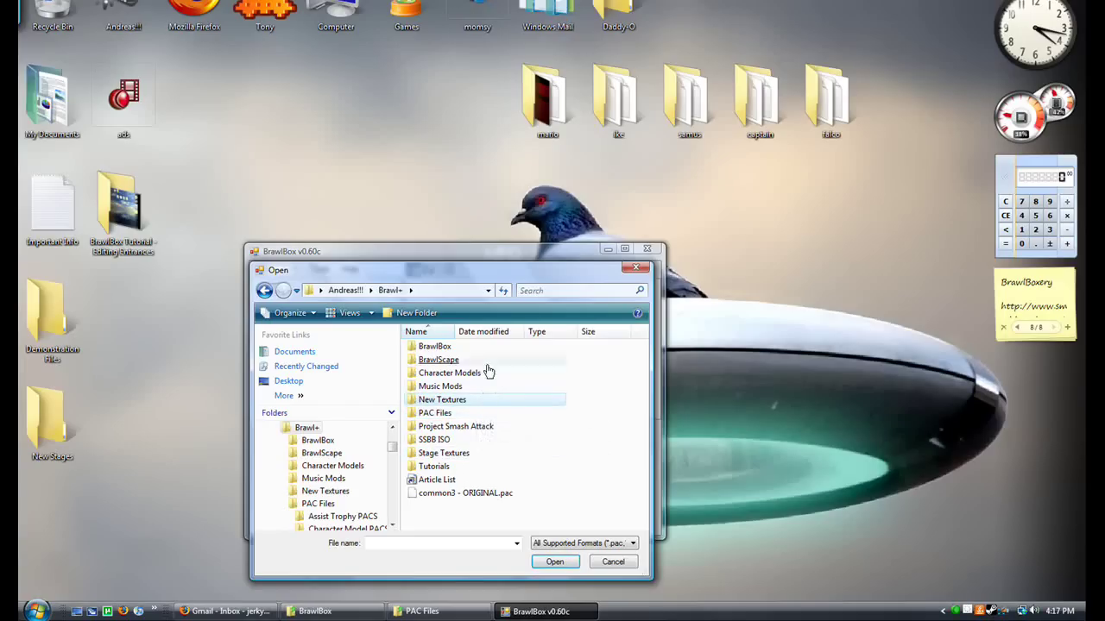
click(319, 290)
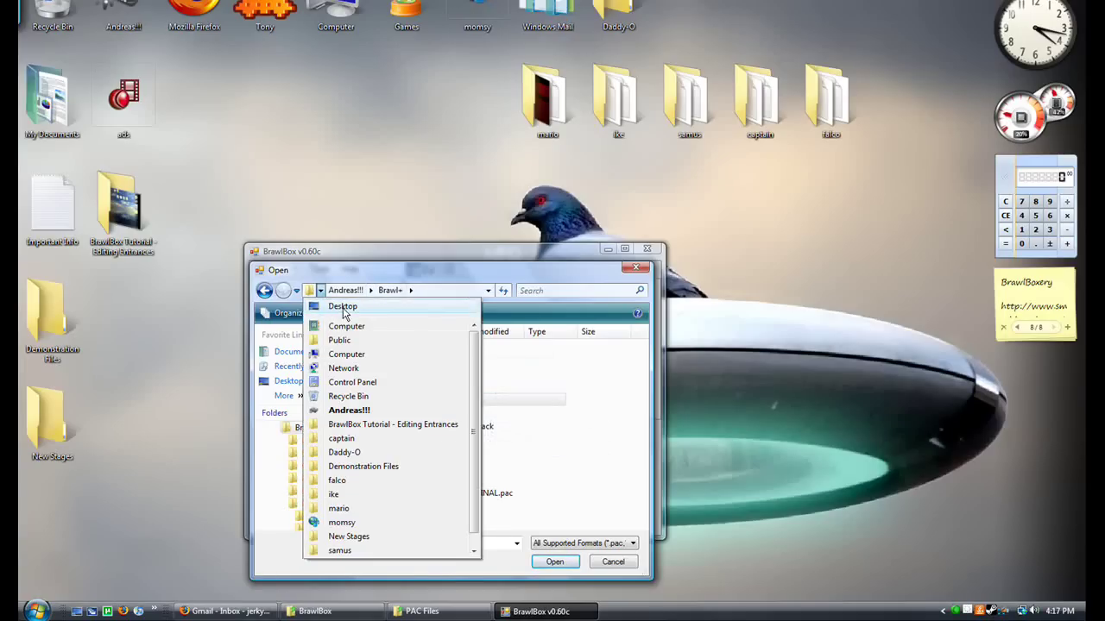
click(379, 440)
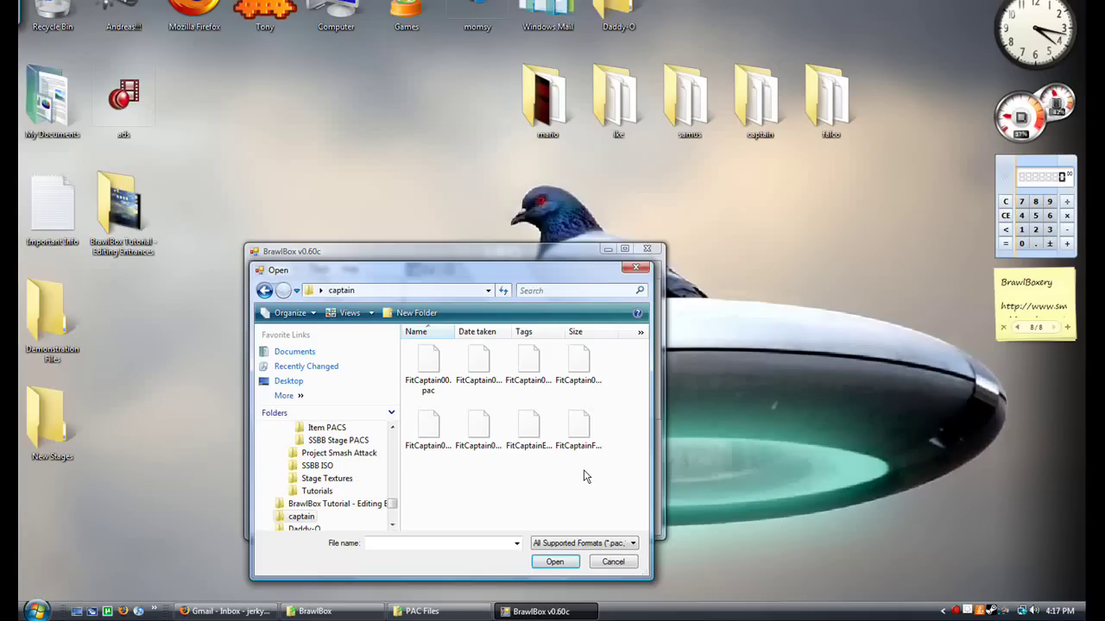
click(583, 440)
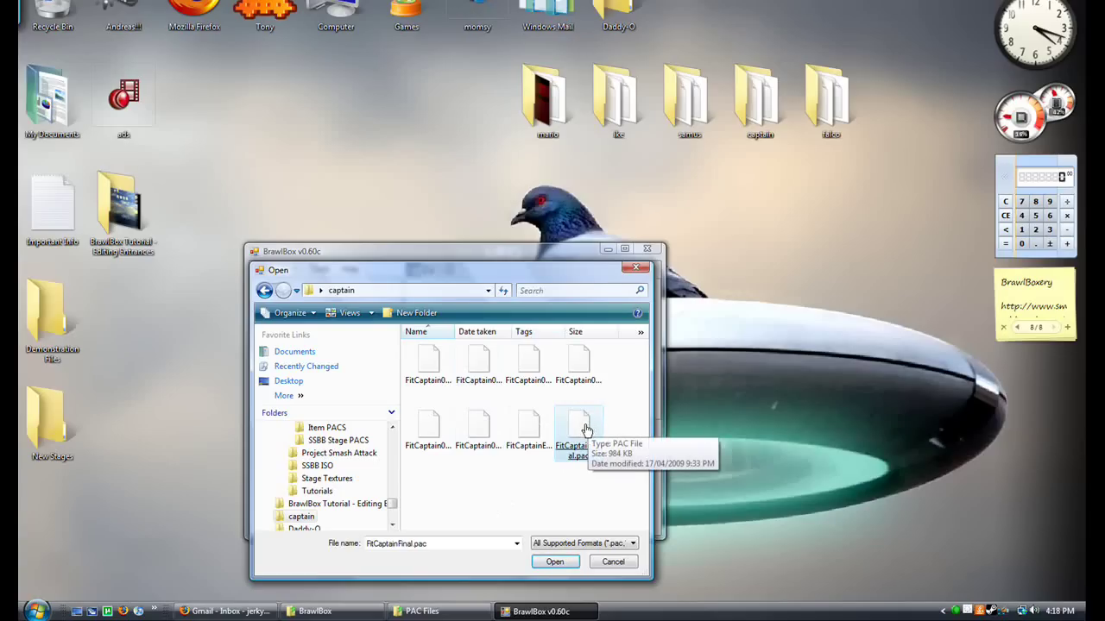
click(586, 429)
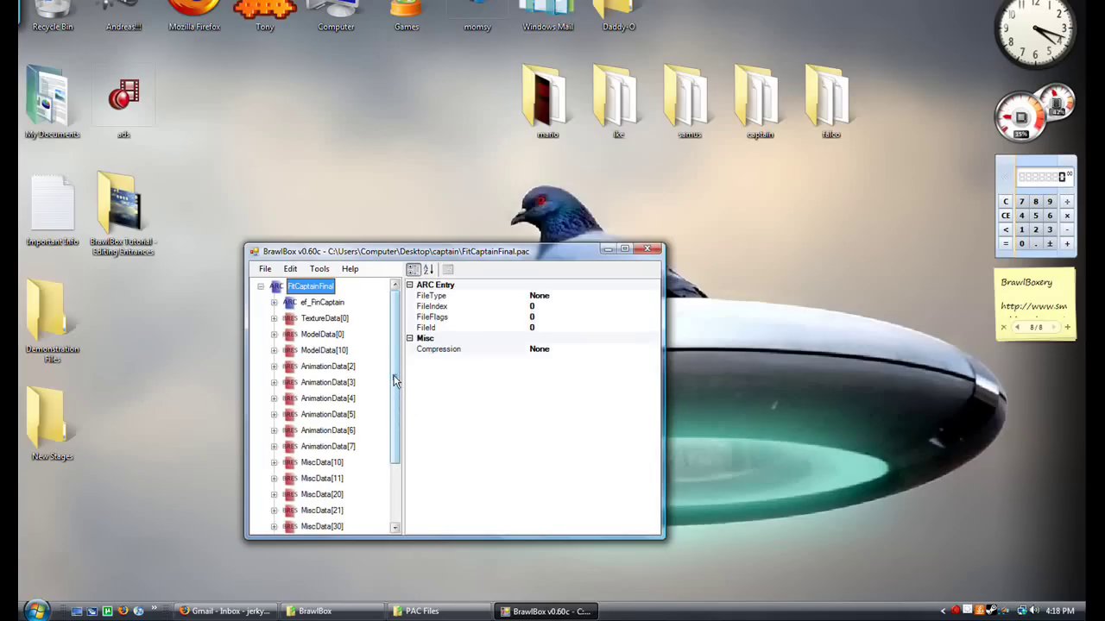
Step: Preview the WpnCaptainFinalBg model from the 3DModels(NW4R) folder of the lower ModelData[0] entry
drag(394, 380, 393, 483)
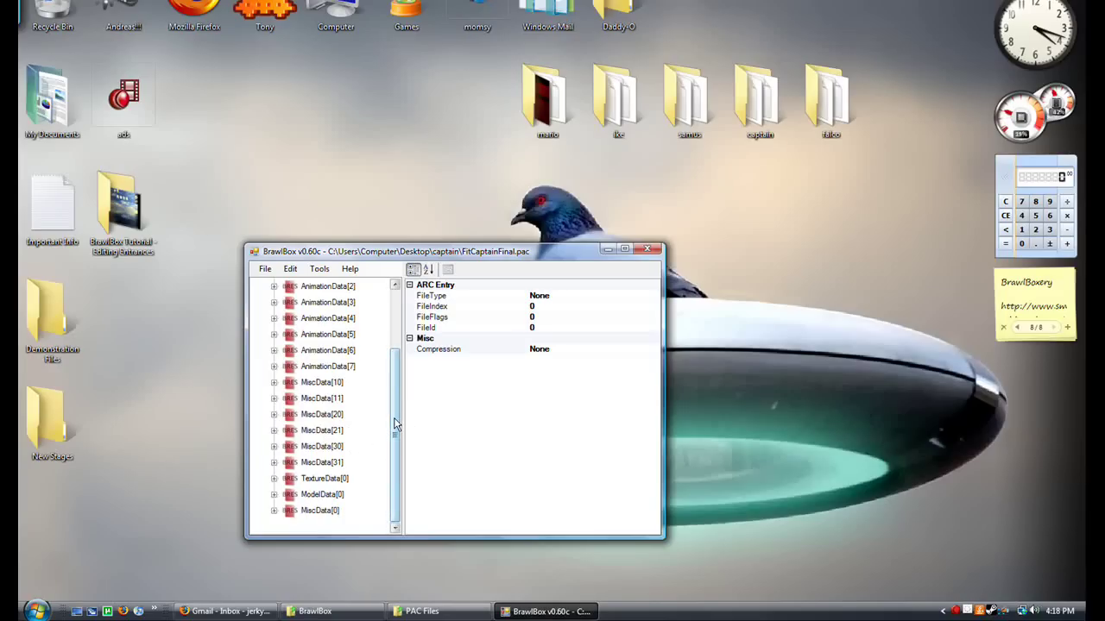
click(273, 495)
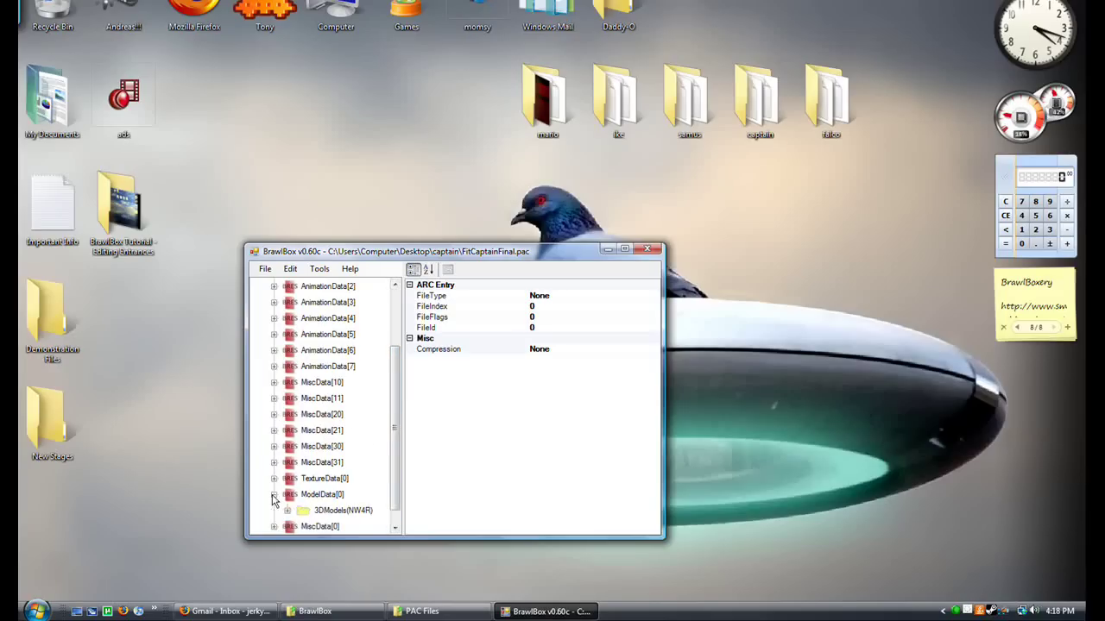
click(286, 511)
click(329, 510)
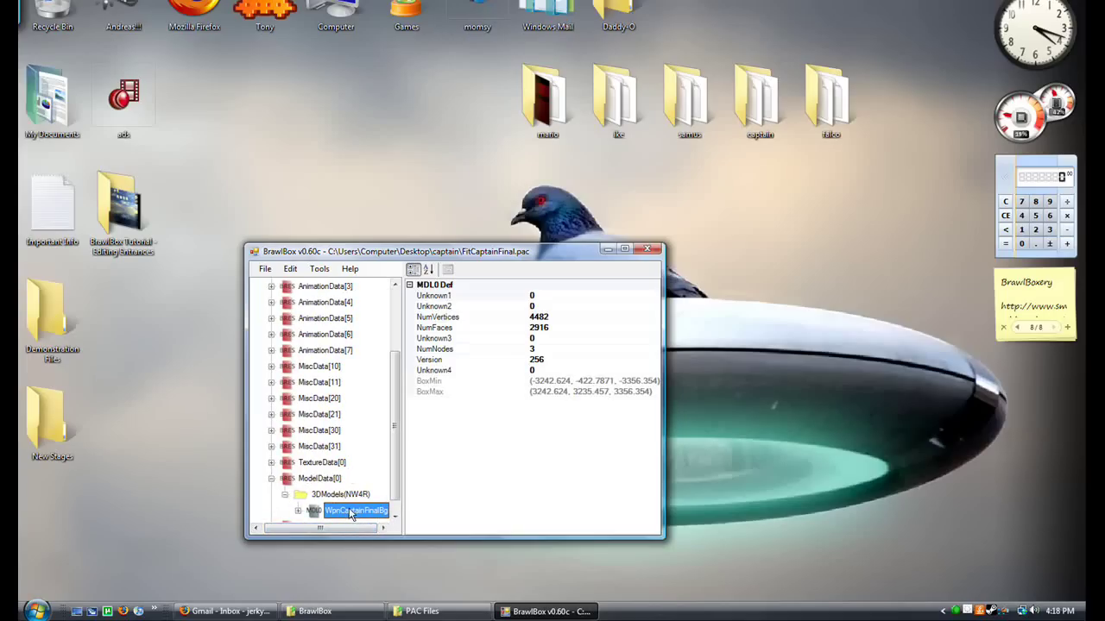
right_click(352, 514)
click(371, 476)
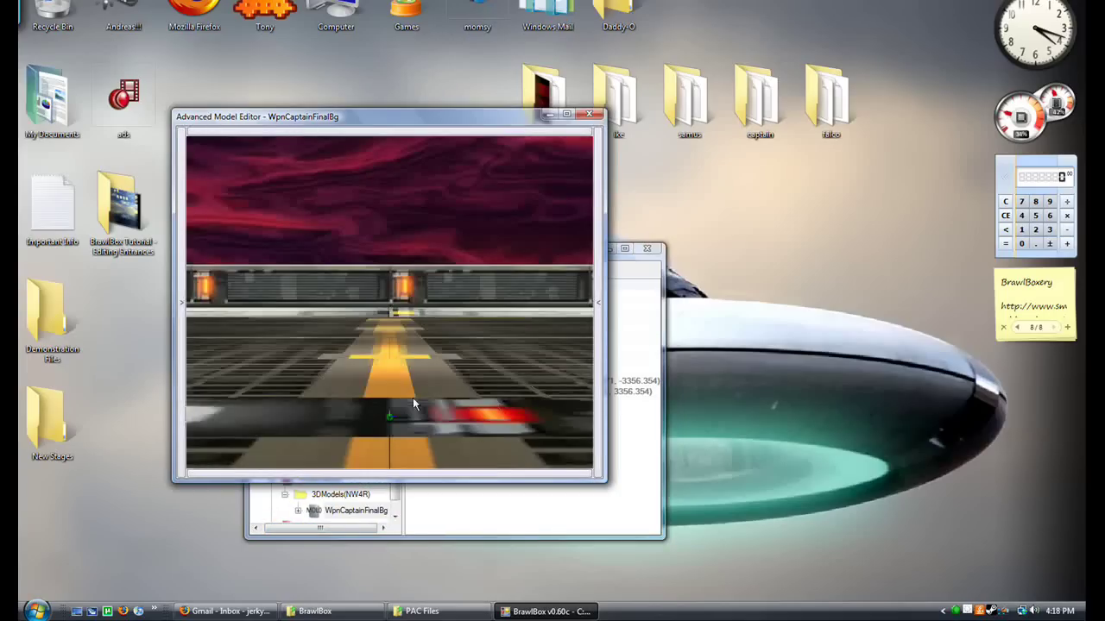
Step: Examine the background model's track and sky from near and far and from several angles, and close the preview
scroll(420, 296, up, 5)
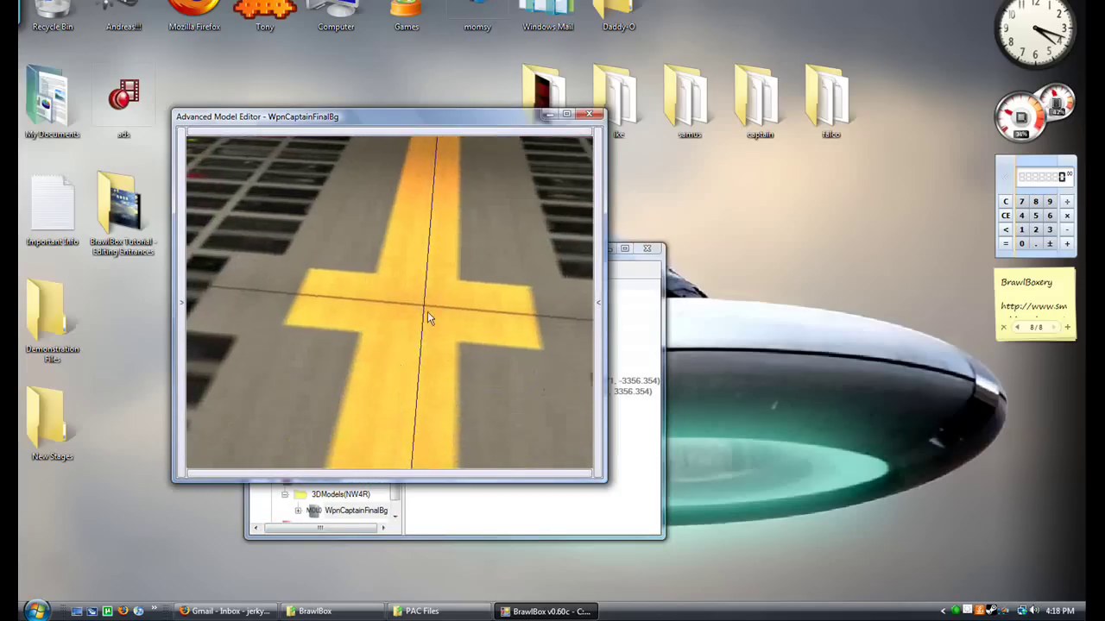
scroll(427, 311, down, 6)
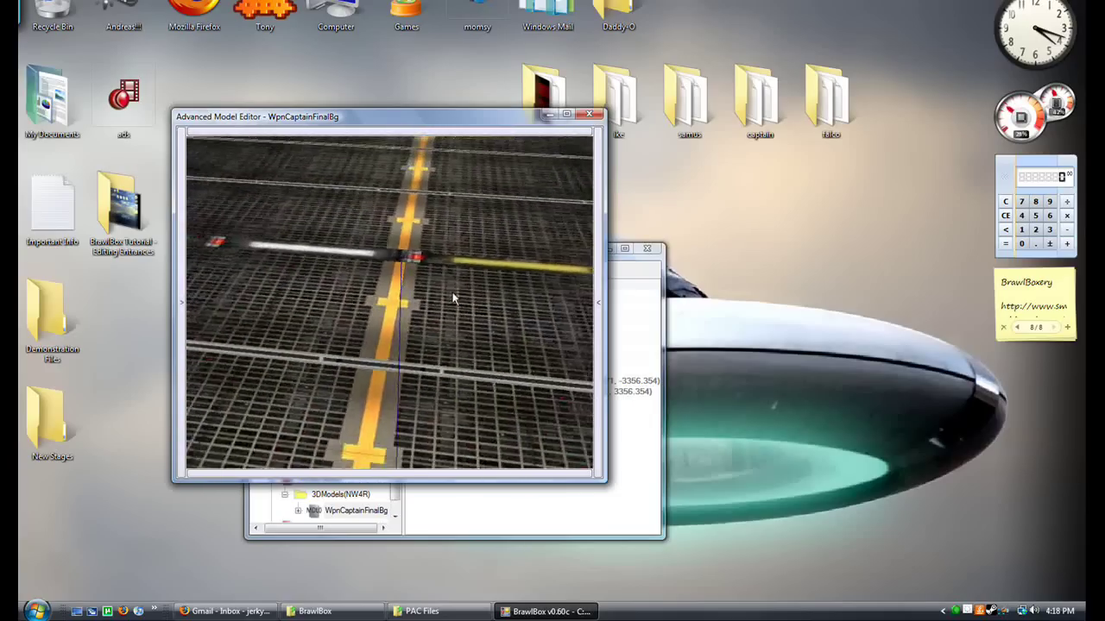
scroll(452, 298, down, 5)
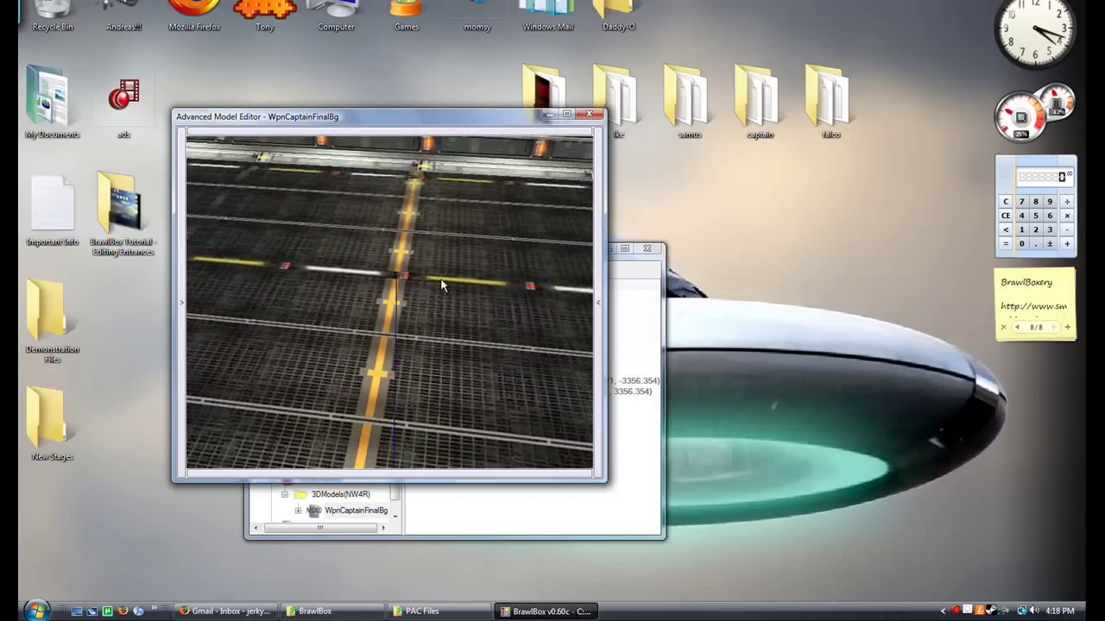
scroll(454, 289, down, 5)
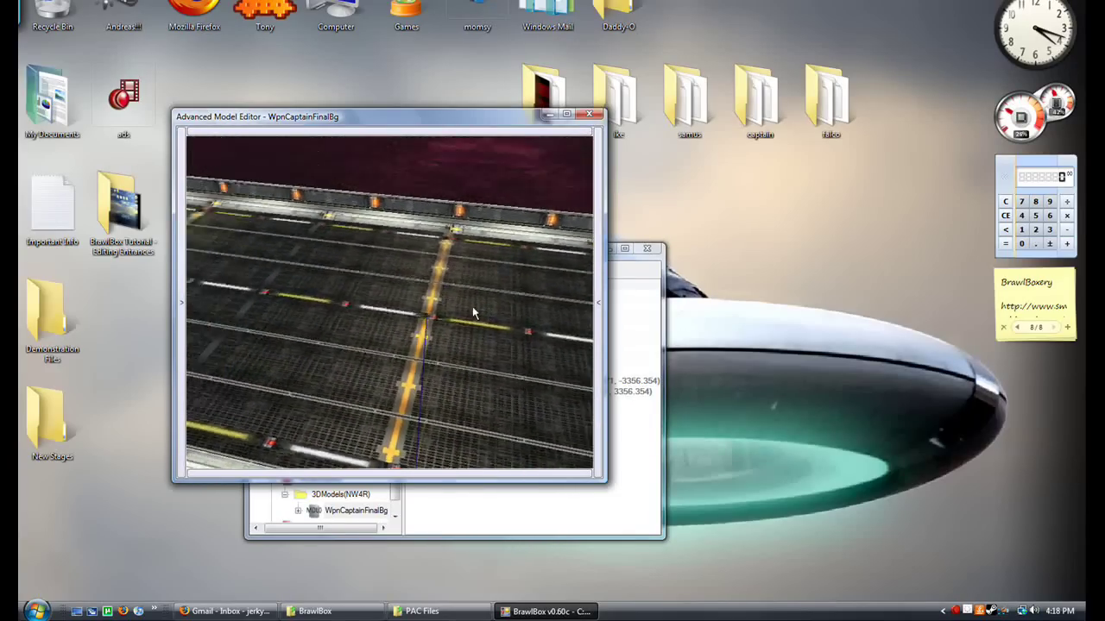
drag(472, 306, 439, 231)
drag(412, 279, 593, 190)
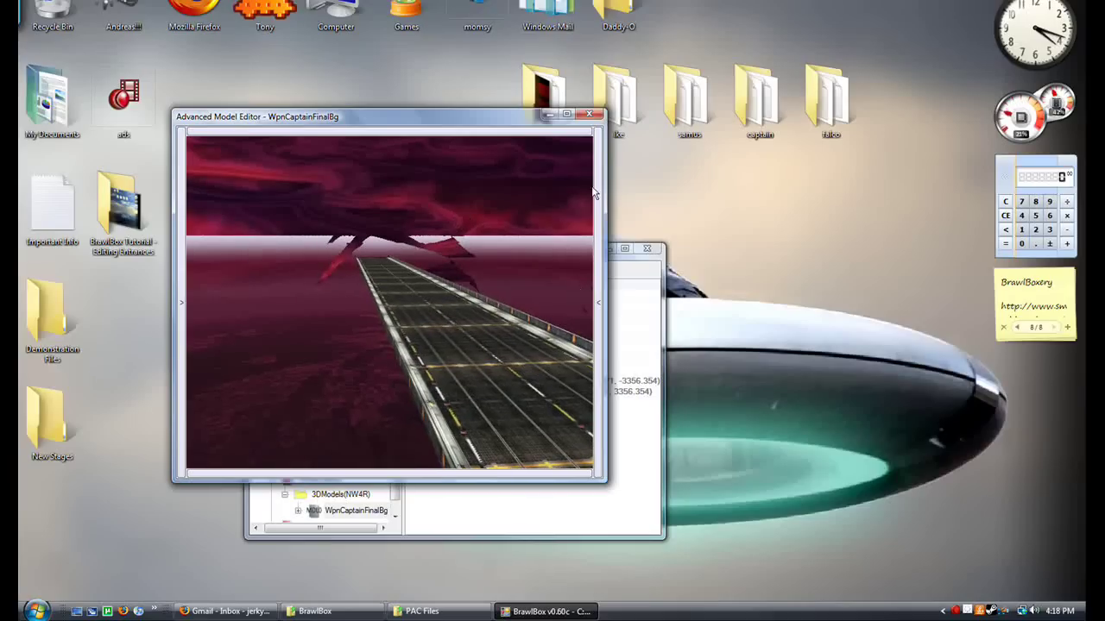
click(589, 117)
Step: Collapse the lower ModelData[0] entry and check the properties of the model inside ModelData[10]
click(286, 495)
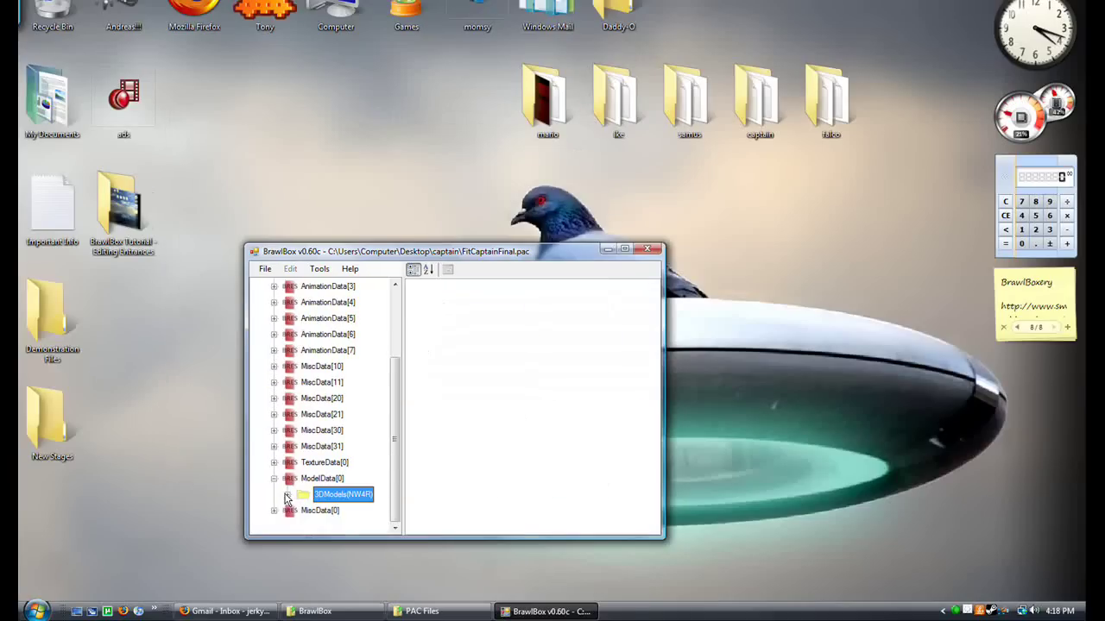
click(273, 479)
scroll(368, 371, up, 3)
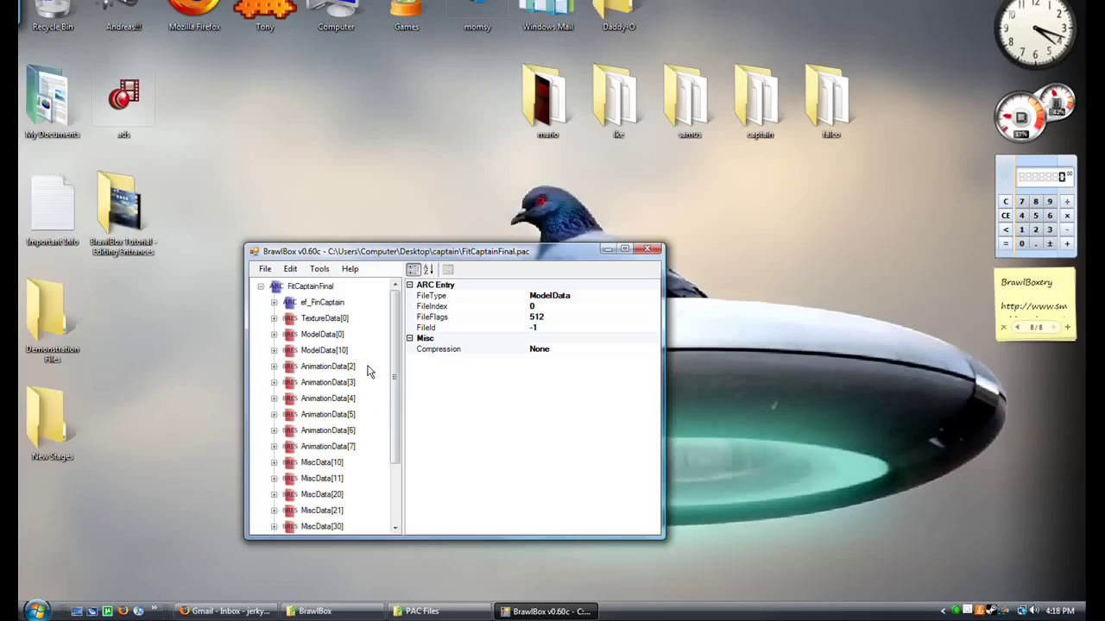
click(275, 336)
click(274, 336)
click(273, 350)
click(286, 367)
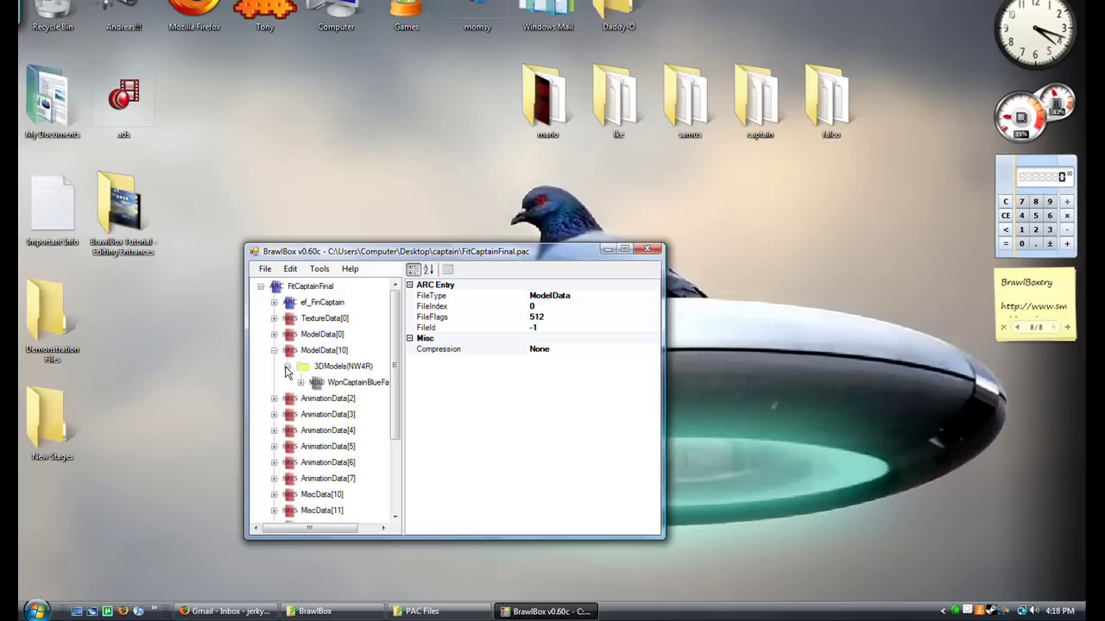
click(326, 386)
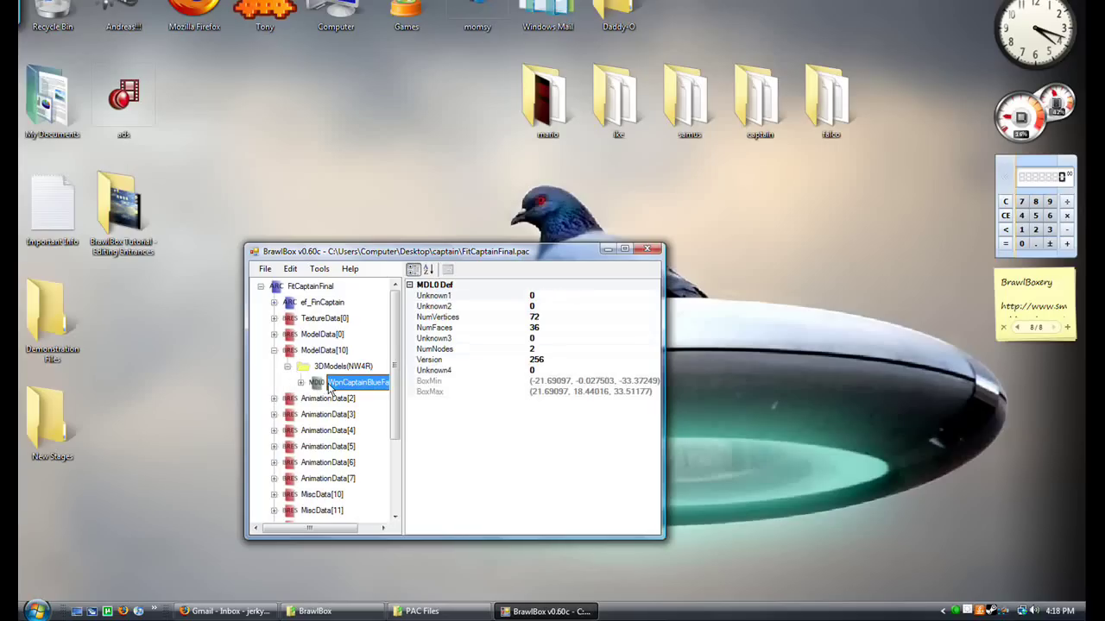
click(287, 366)
click(273, 350)
Step: Preview the WpnCaptainBlueFalcon model from the upper ModelData[0] entry and rotate it to an angled side view
click(273, 334)
click(287, 350)
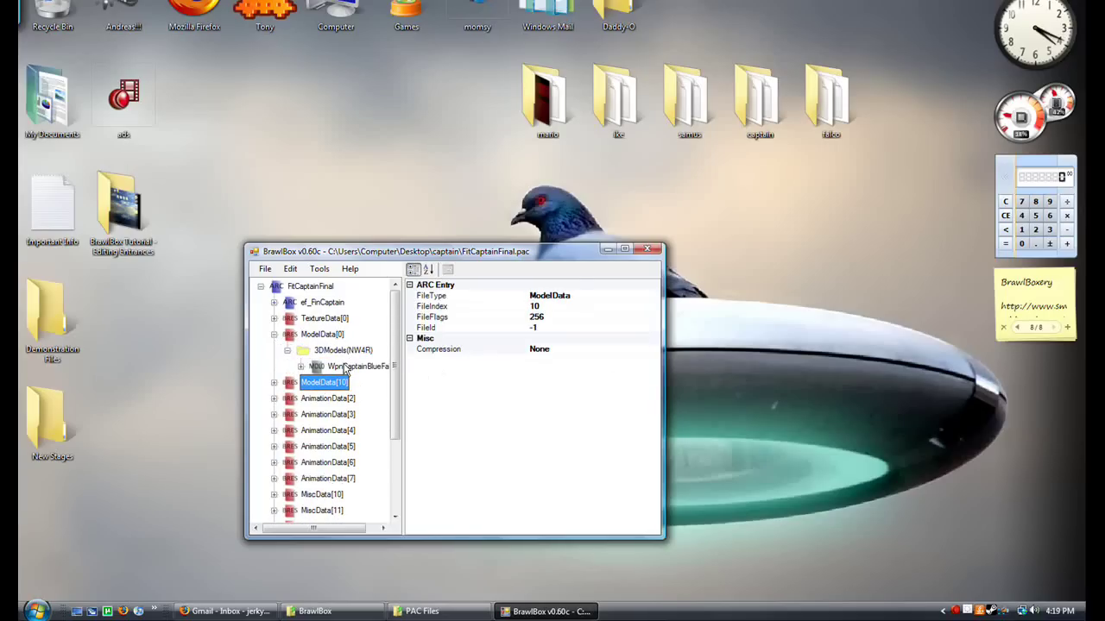
click(347, 368)
right_click(367, 372)
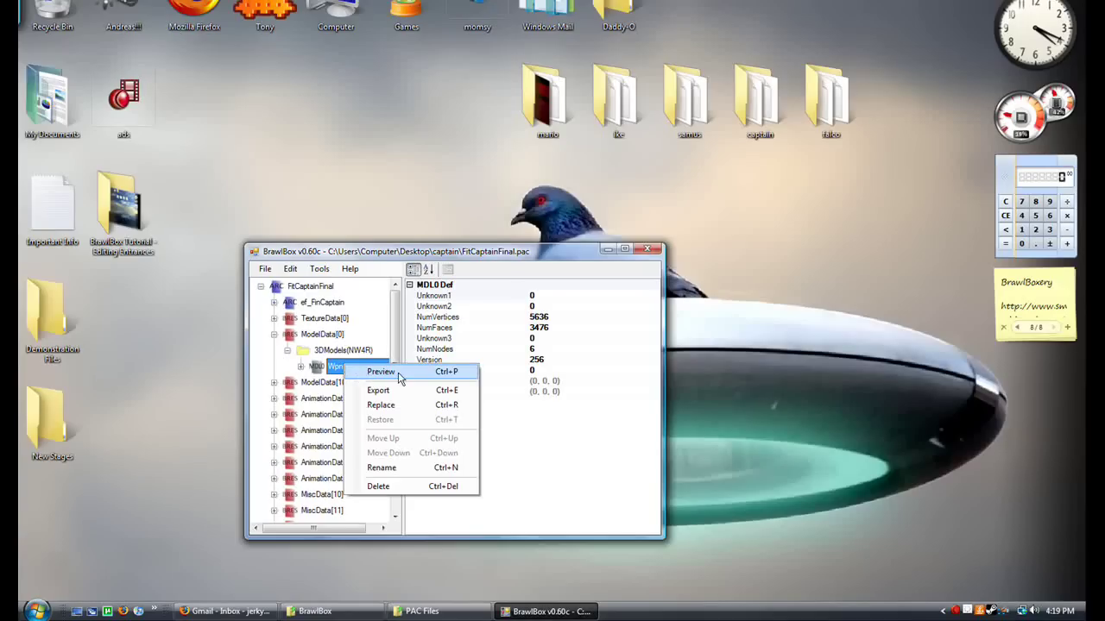
click(381, 372)
scroll(344, 197, down, 10)
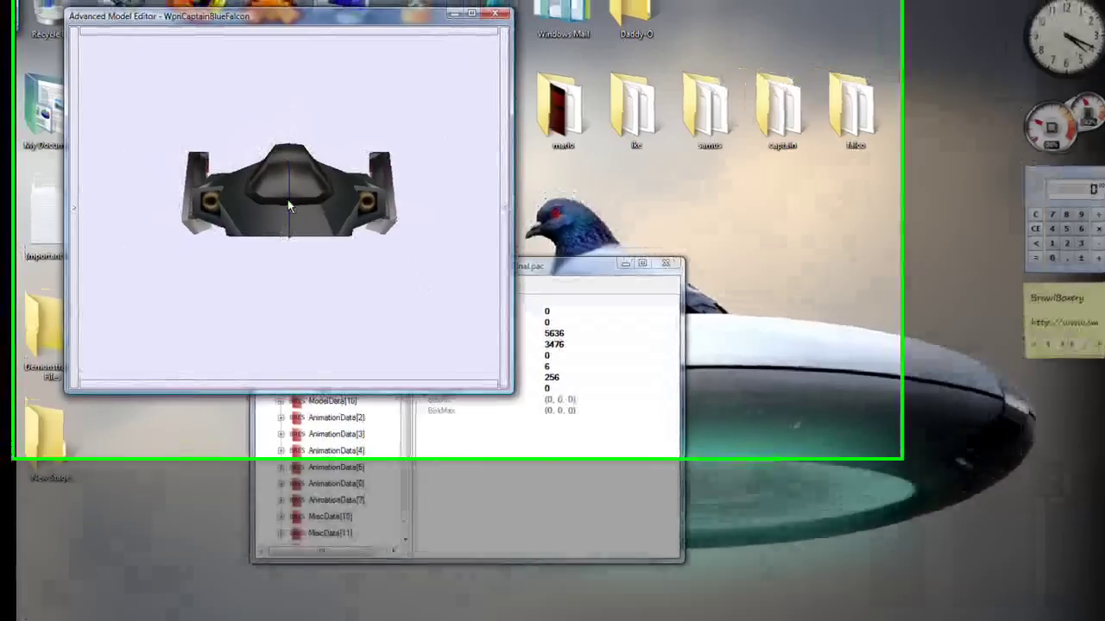
drag(288, 200, 280, 140)
drag(365, 322, 378, 346)
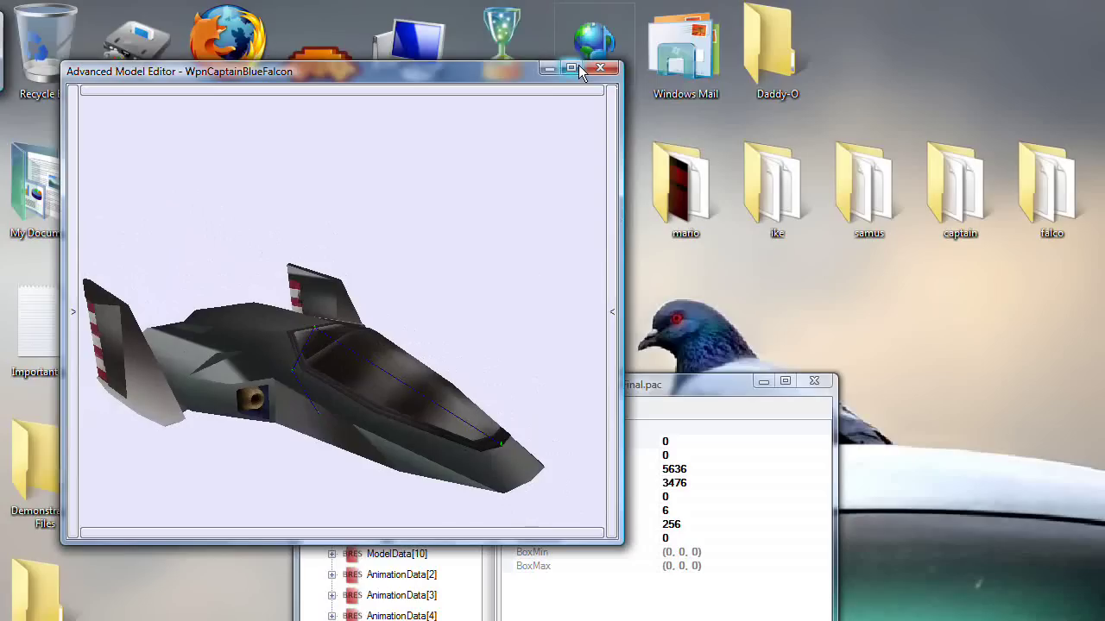
Step: Reveal the model editor's animation, parts, playback and display controls around the viewport and maximize the editor window
click(610, 263)
click(78, 242)
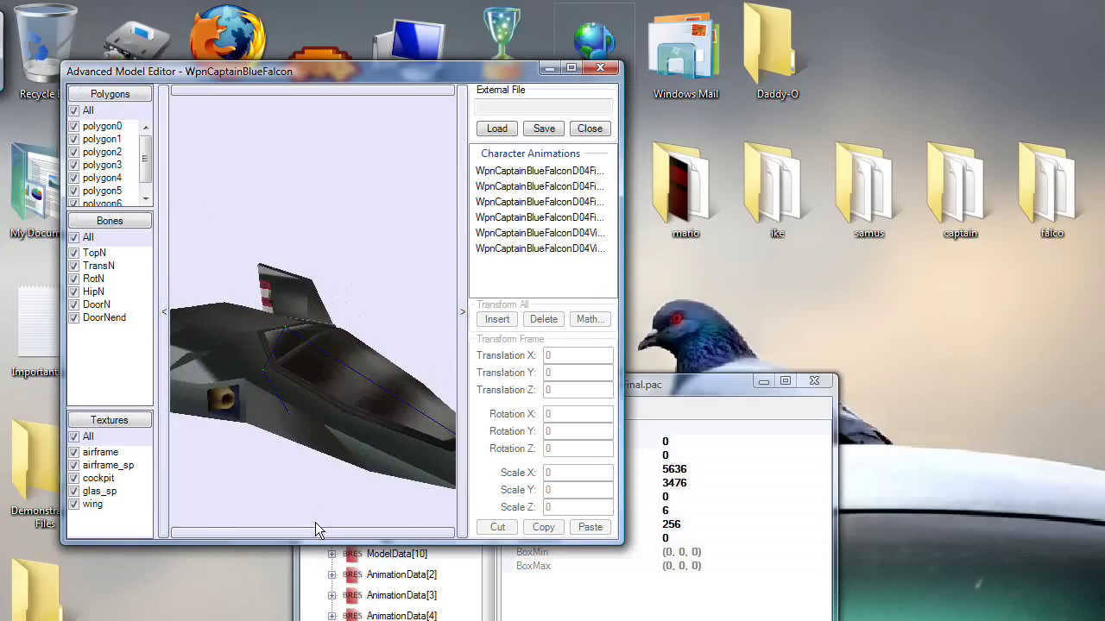
click(315, 536)
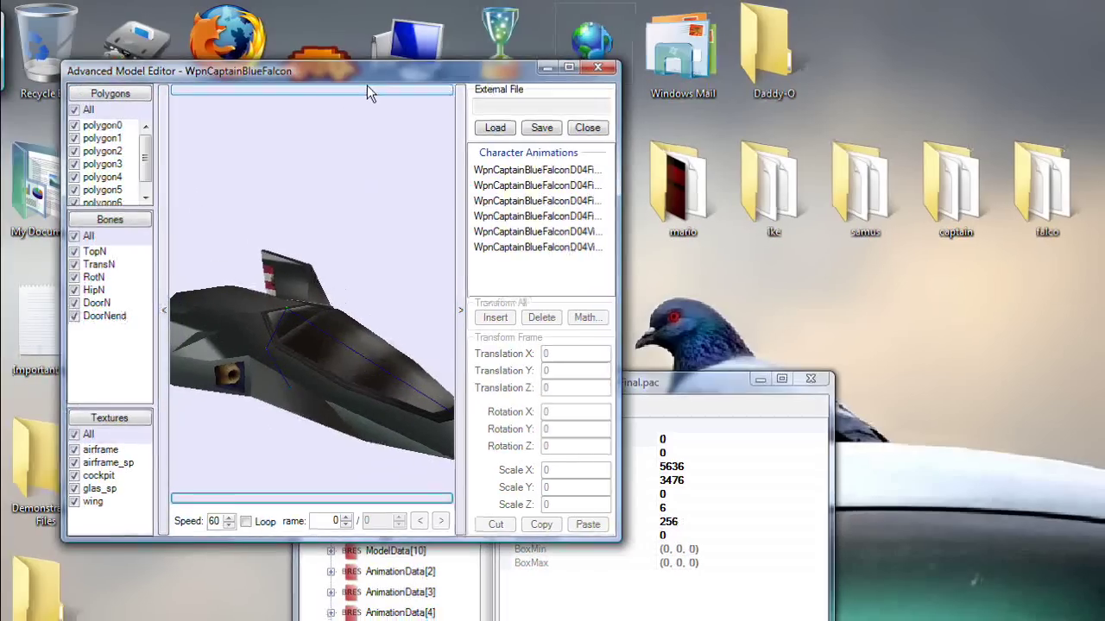
click(366, 89)
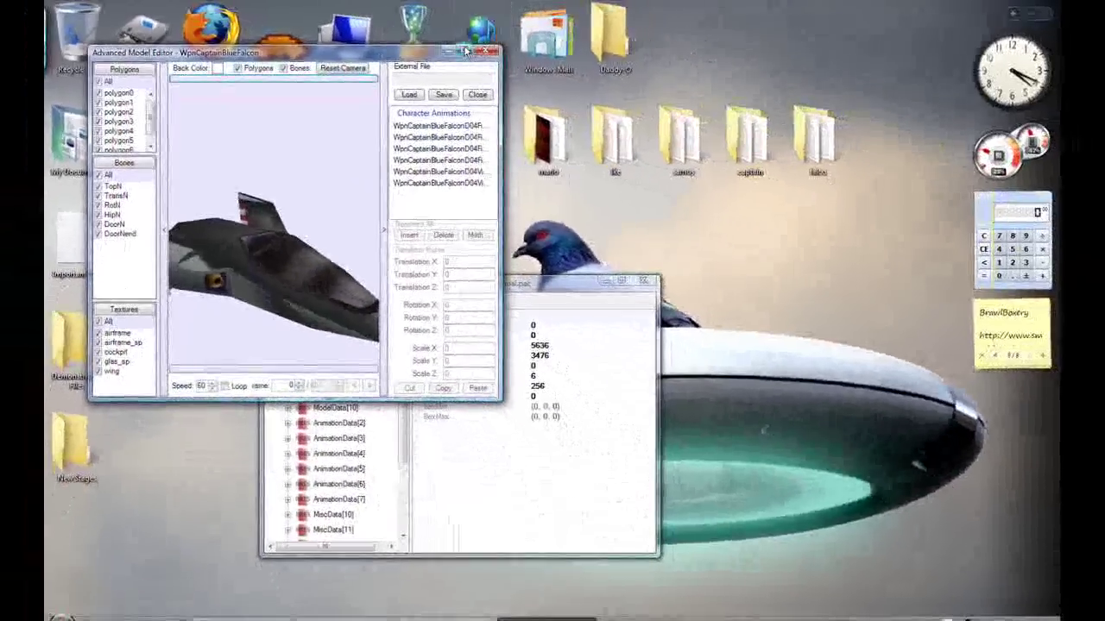
click(466, 52)
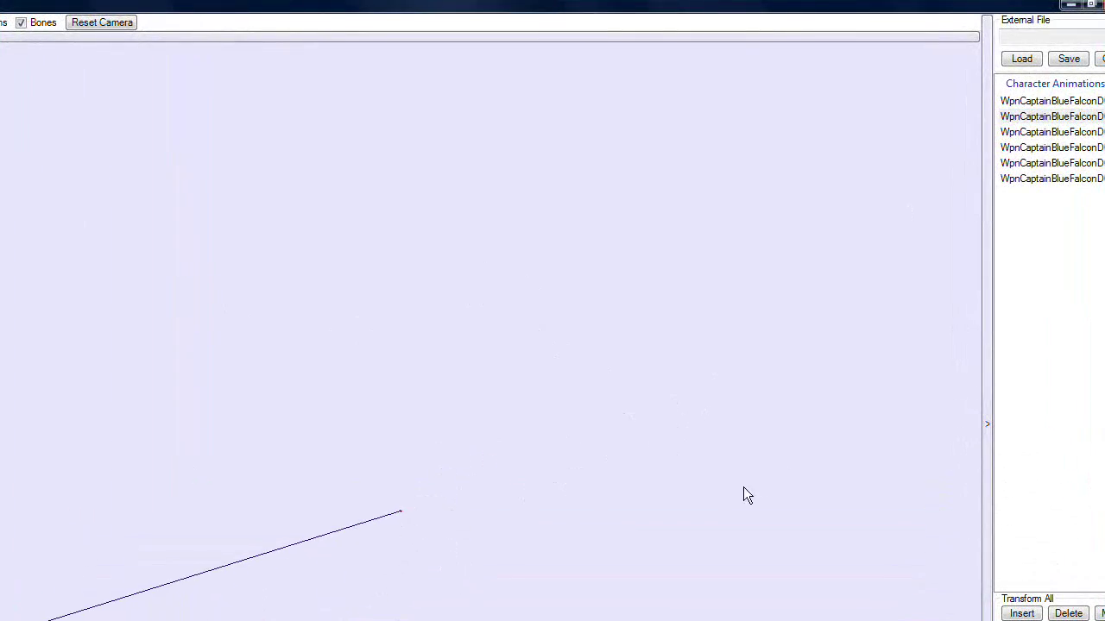
Step: Play the second character animation of the WpnCaptainBlueFalcon model
click(1050, 119)
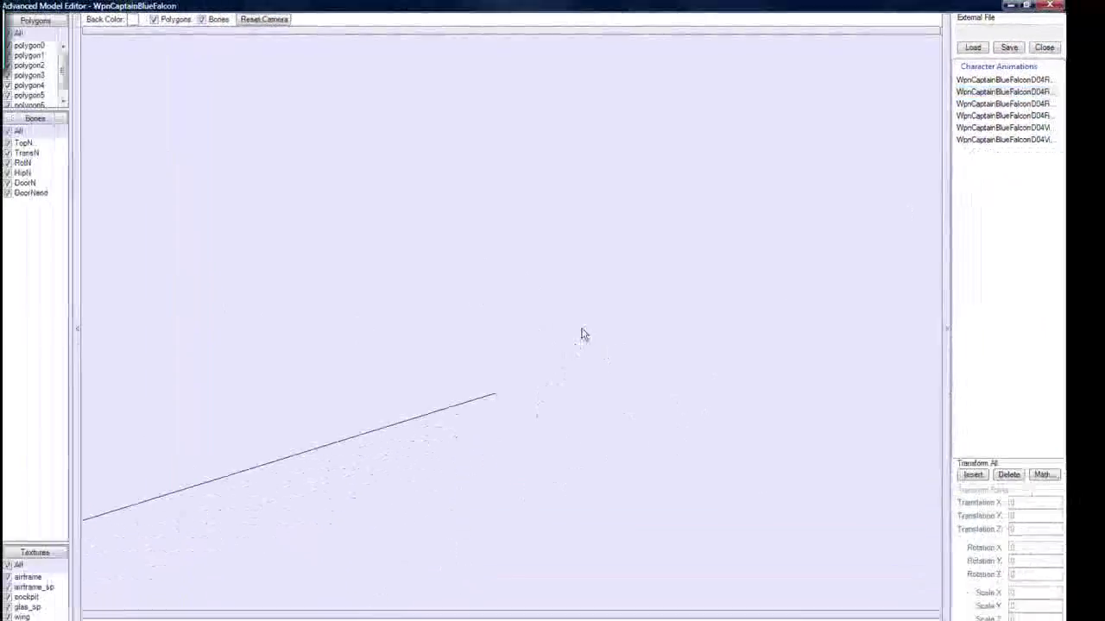
click(550, 595)
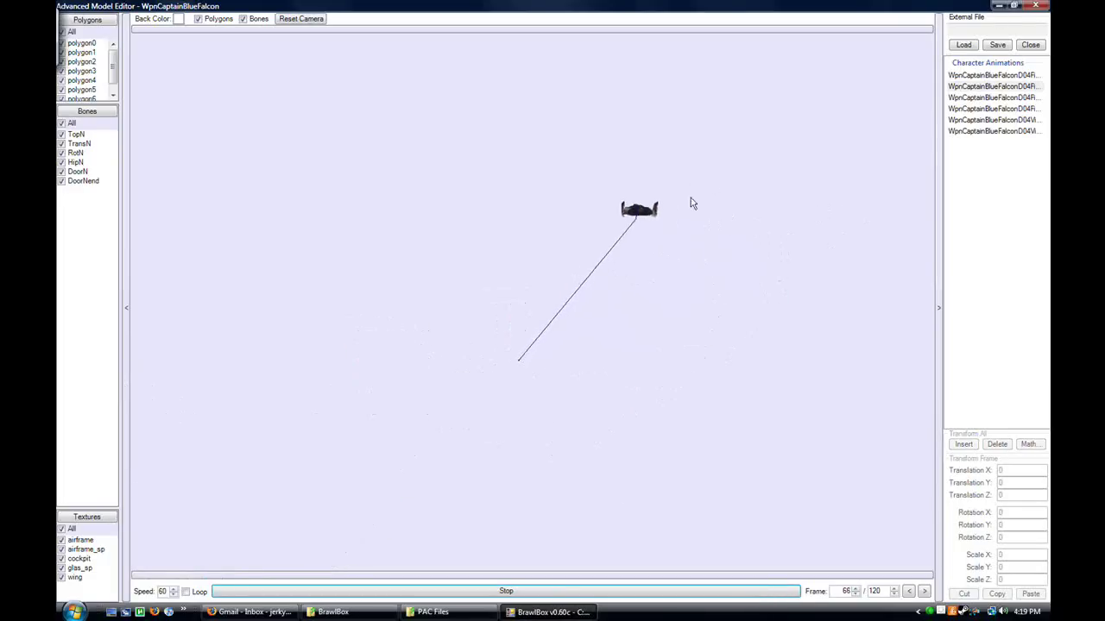
Step: Play the second and fourth character animations of the WpnCaptainBlueFalcon model and close the model editor
click(963, 87)
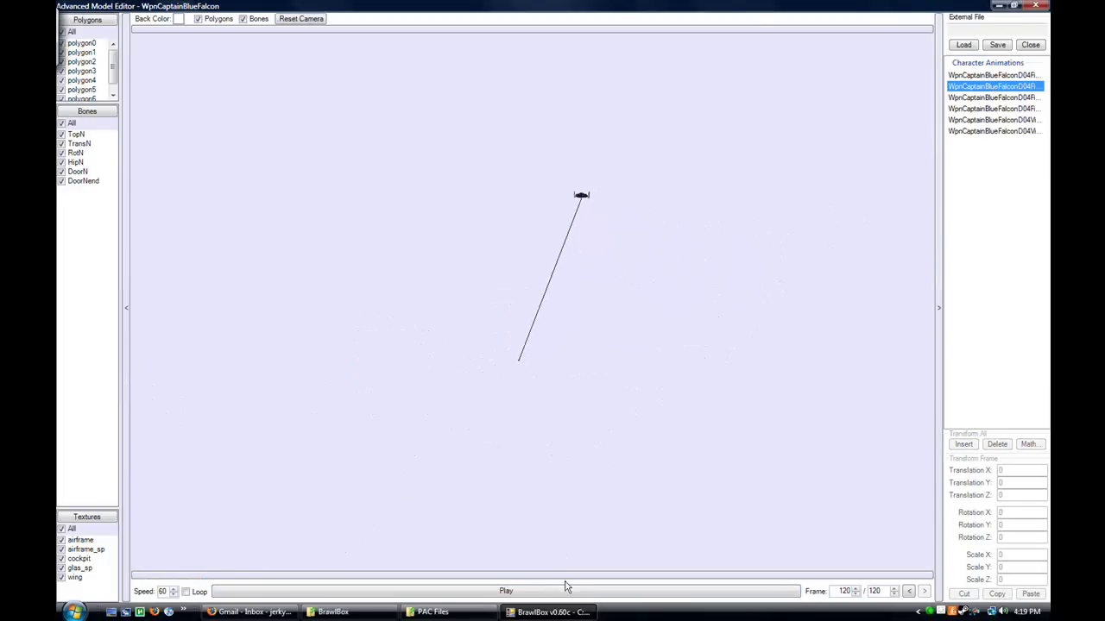
click(565, 595)
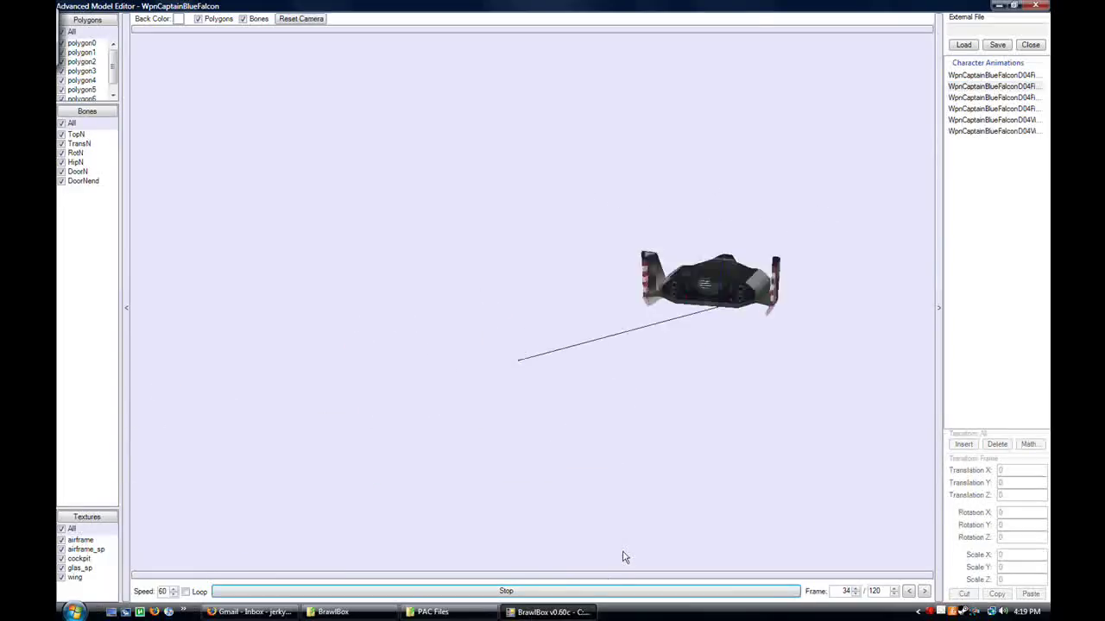
click(984, 109)
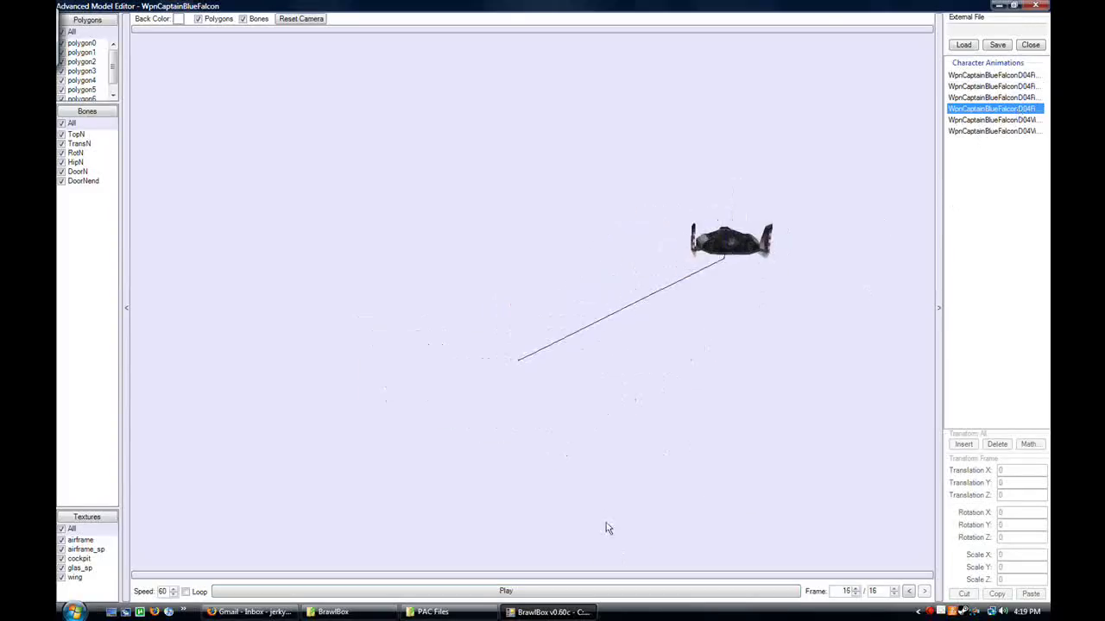
click(609, 592)
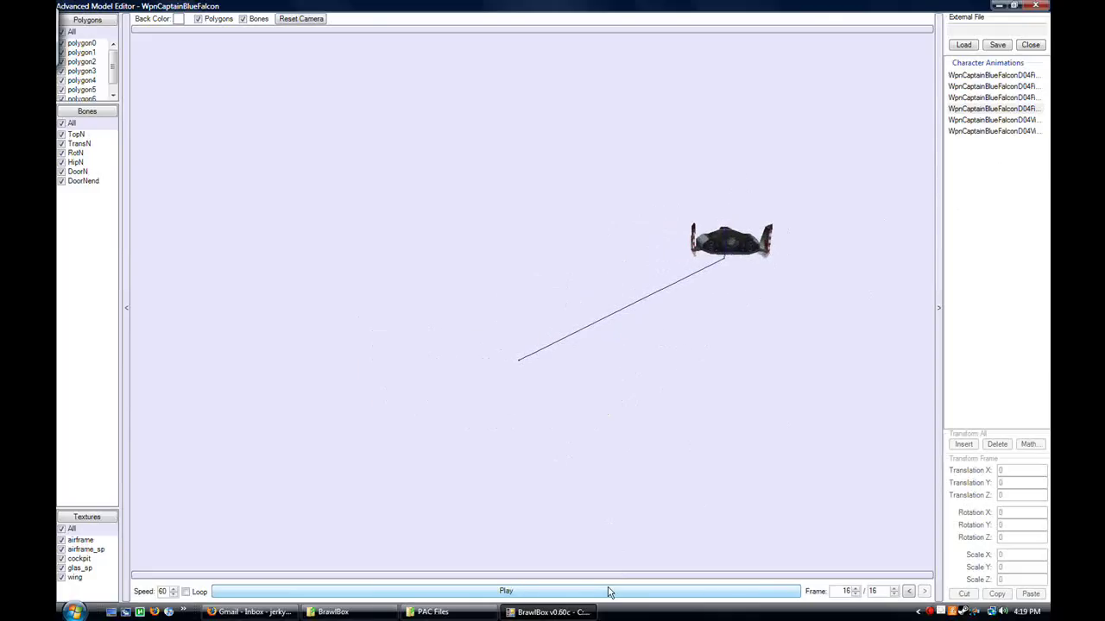
click(1035, 7)
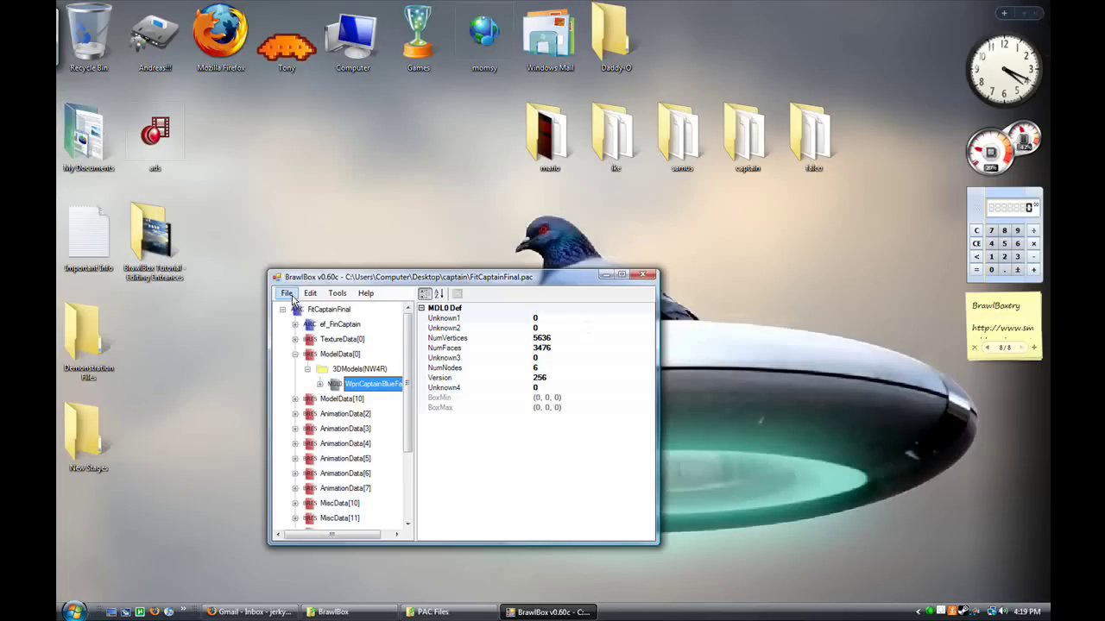
Step: Launch a second BrawlBox instance from the BrawlBox folder, minimize the folder window and place the new instance beside the first
click(361, 612)
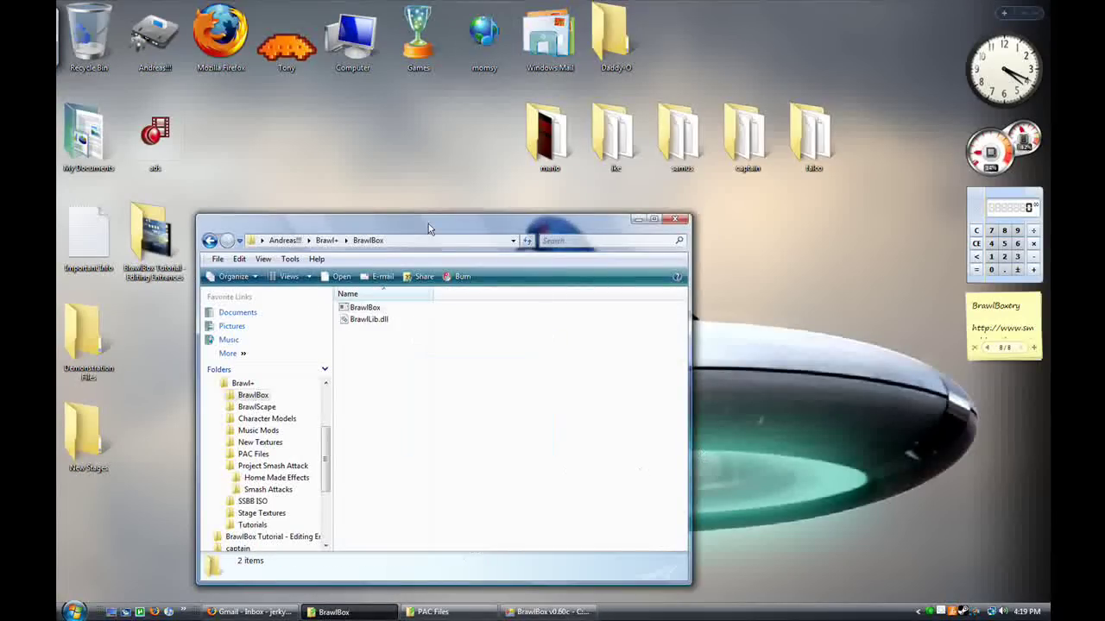
drag(428, 223, 631, 195)
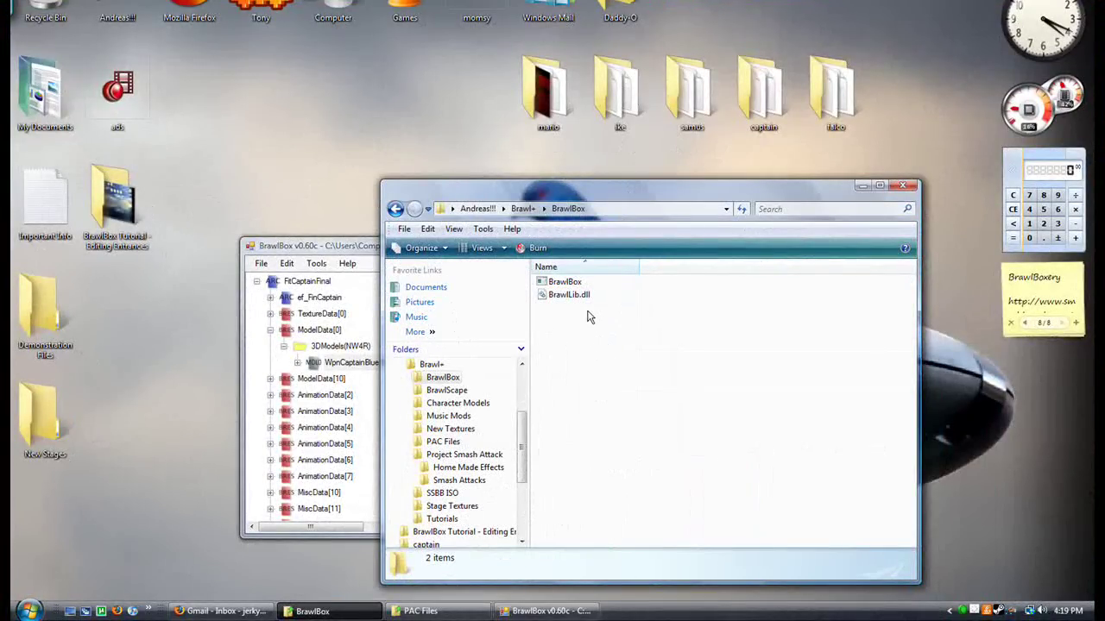
double_click(577, 284)
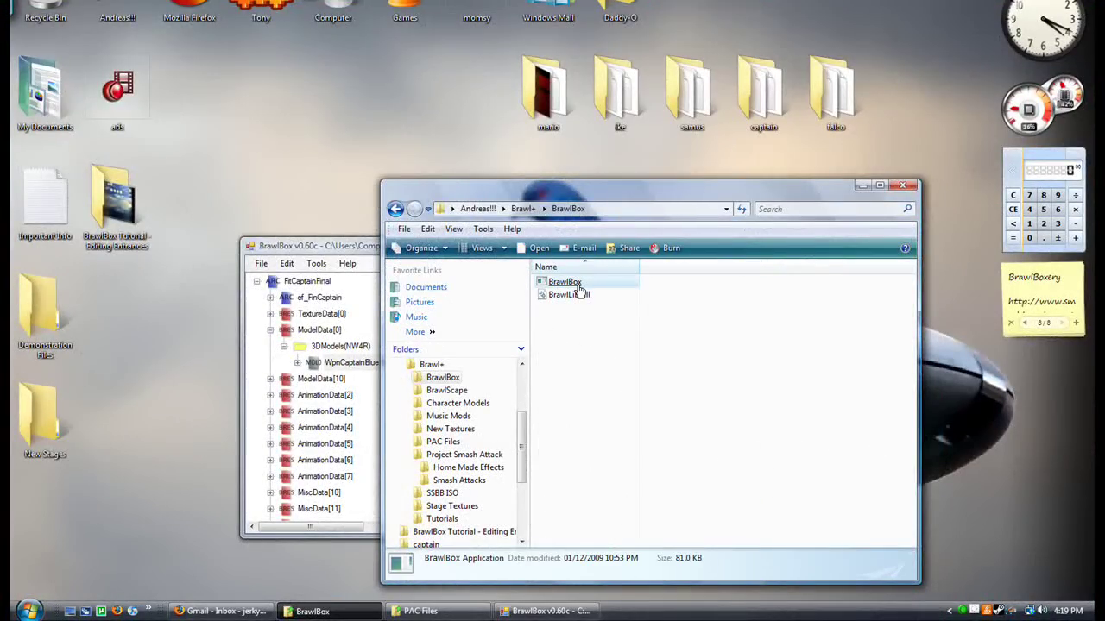
drag(635, 190, 667, 211)
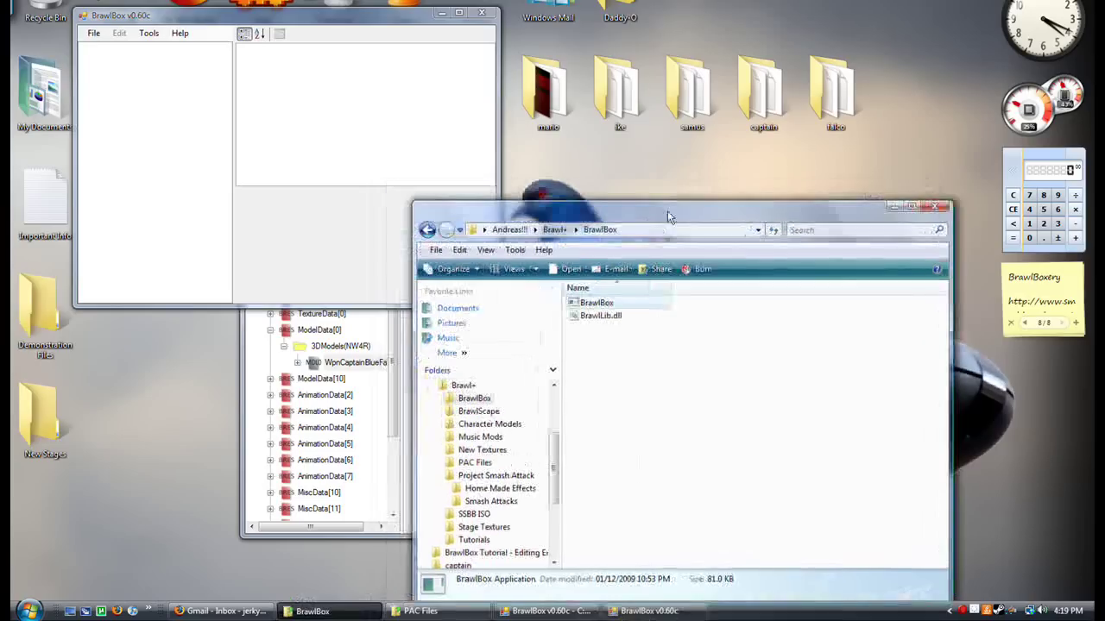
click(893, 206)
drag(377, 21, 788, 235)
Step: Start opening a file in the empty BrawlBox instance and browse to the Brawl+ folder
click(506, 247)
click(531, 277)
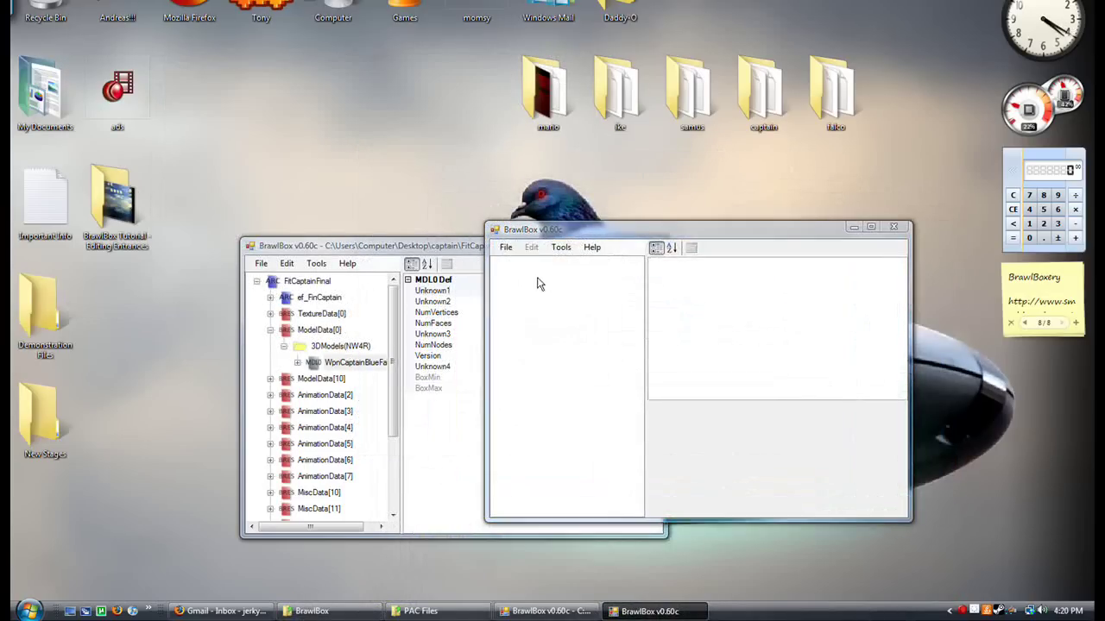
click(561, 268)
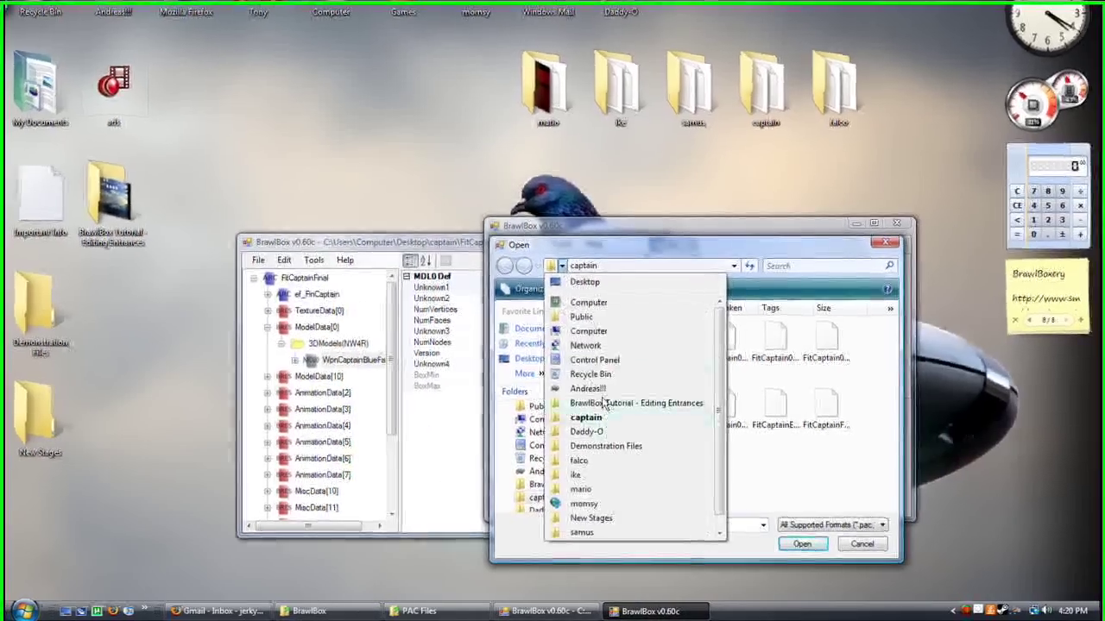
click(587, 388)
scroll(738, 458, down, 3)
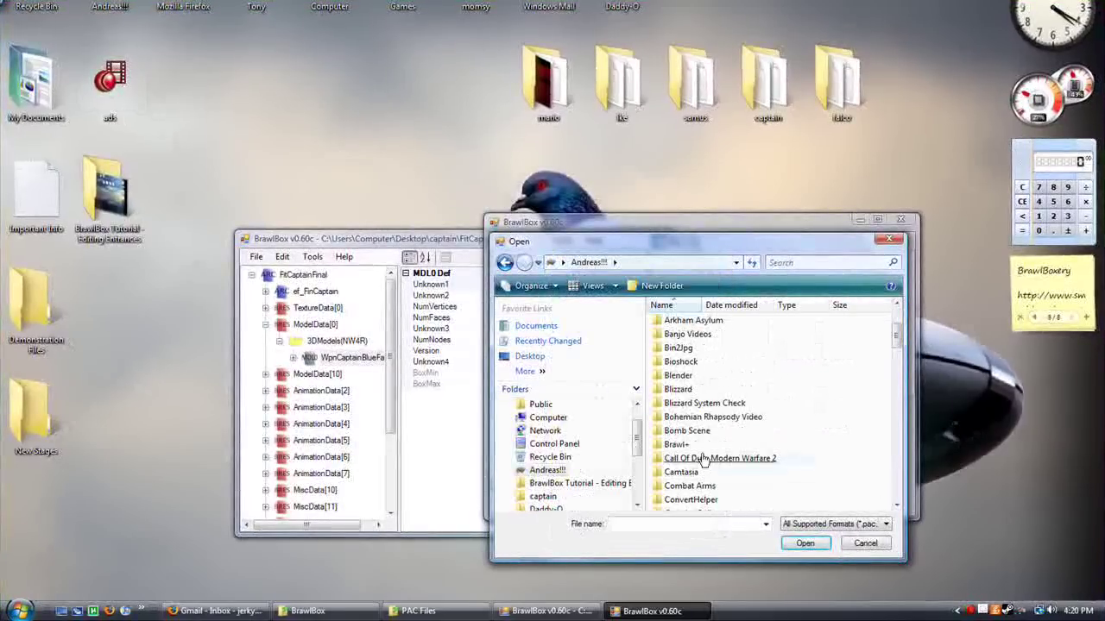
double_click(691, 446)
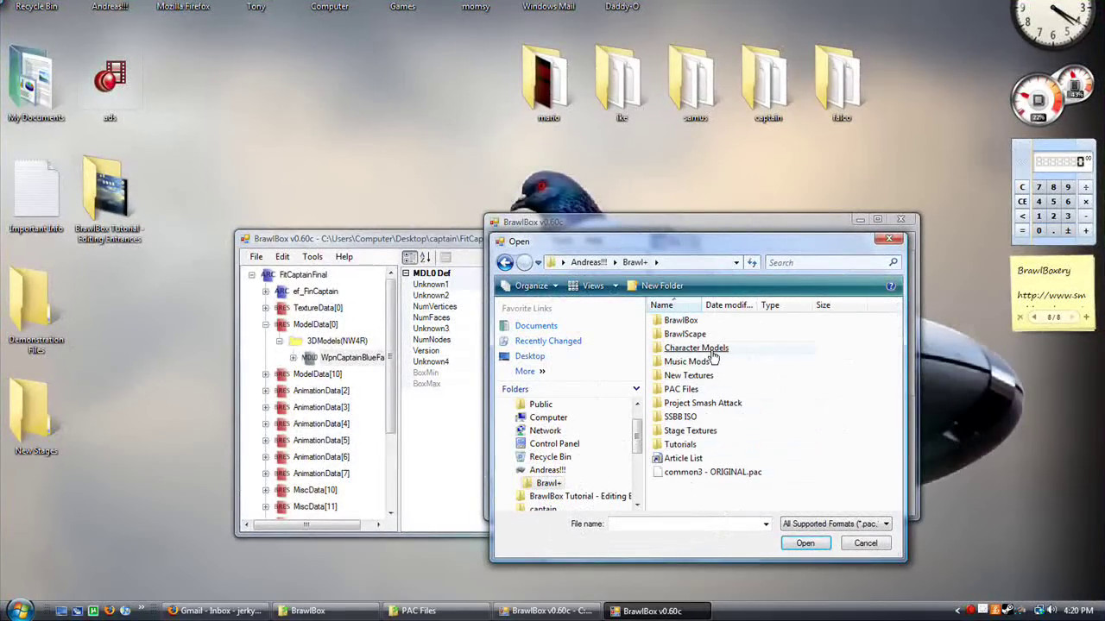
Step: Look through the Character Models folder, search it for "koopa" and clear the search
scroll(766, 438, down, 3)
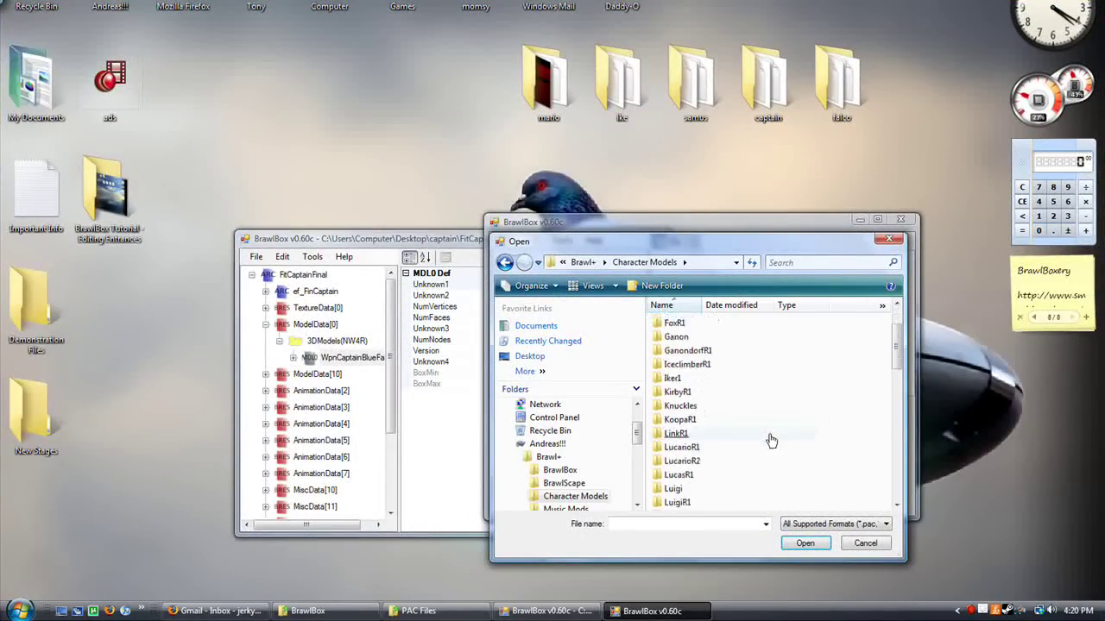
scroll(766, 440, down, 2)
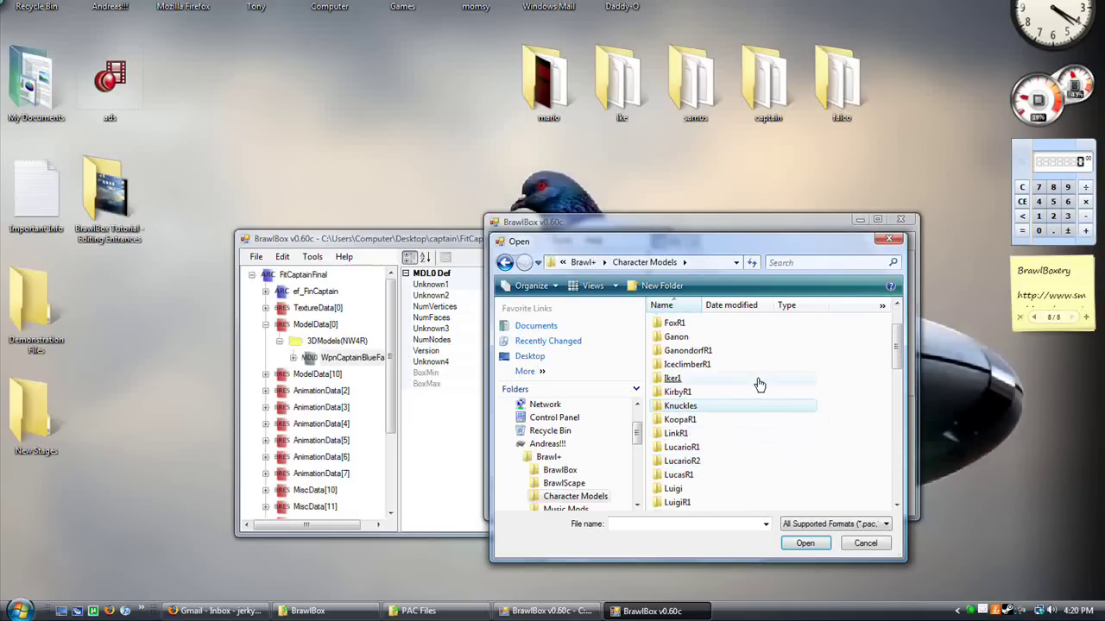
scroll(753, 431, down, 3)
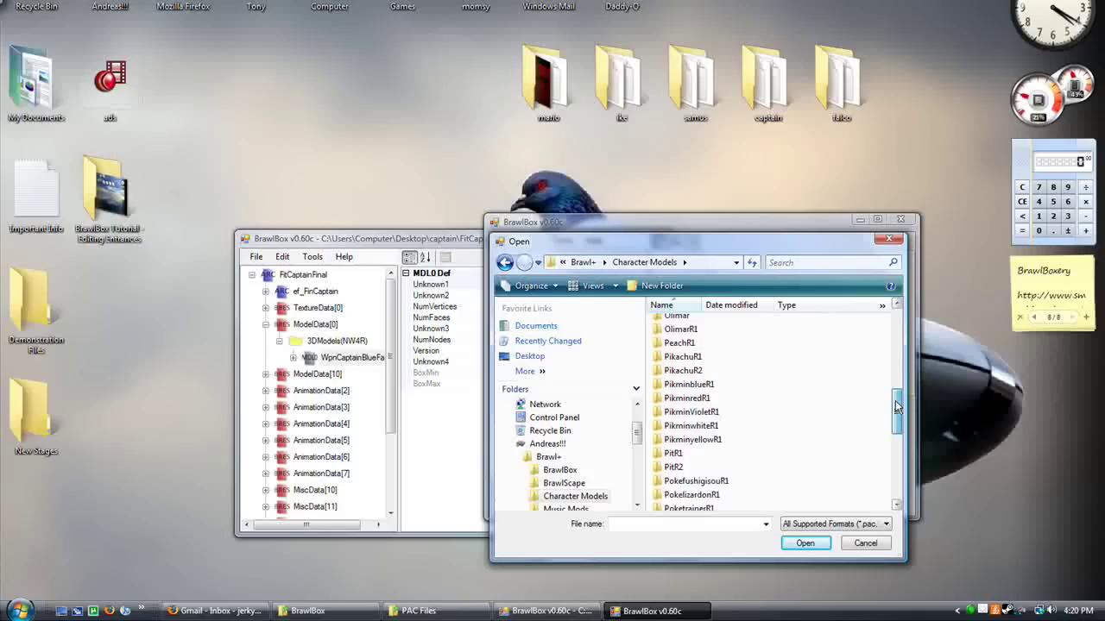
mouse_move(896, 406)
mouse_down()
mouse_move(897, 482)
mouse_move(893, 328)
mouse_move(882, 333)
mouse_move(893, 321)
mouse_move(895, 396)
mouse_up()
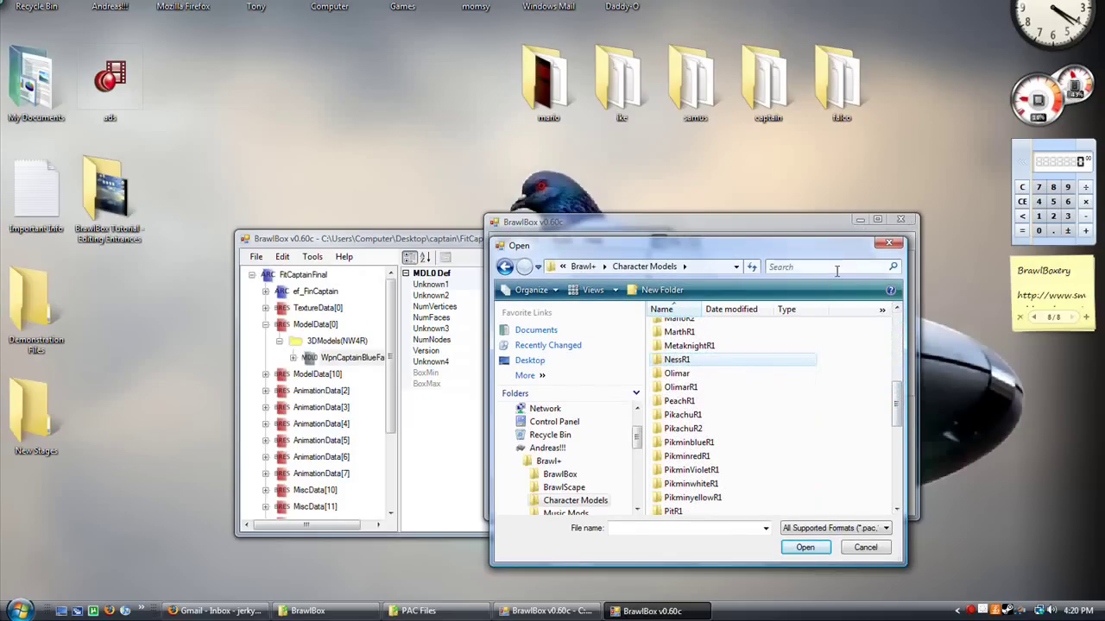
text(koopa)
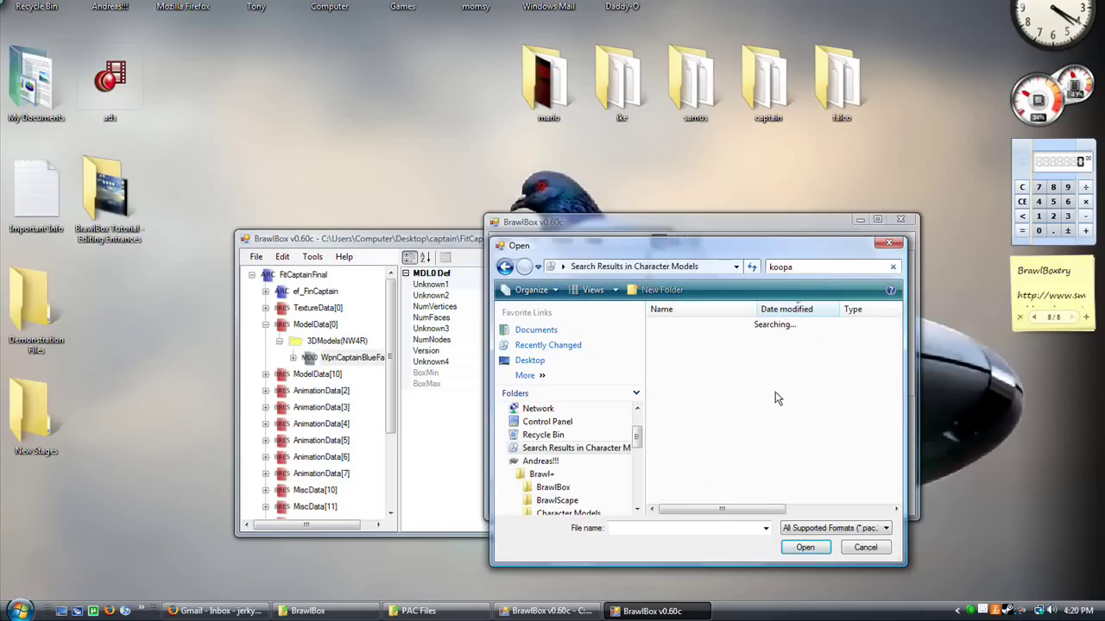
click(562, 266)
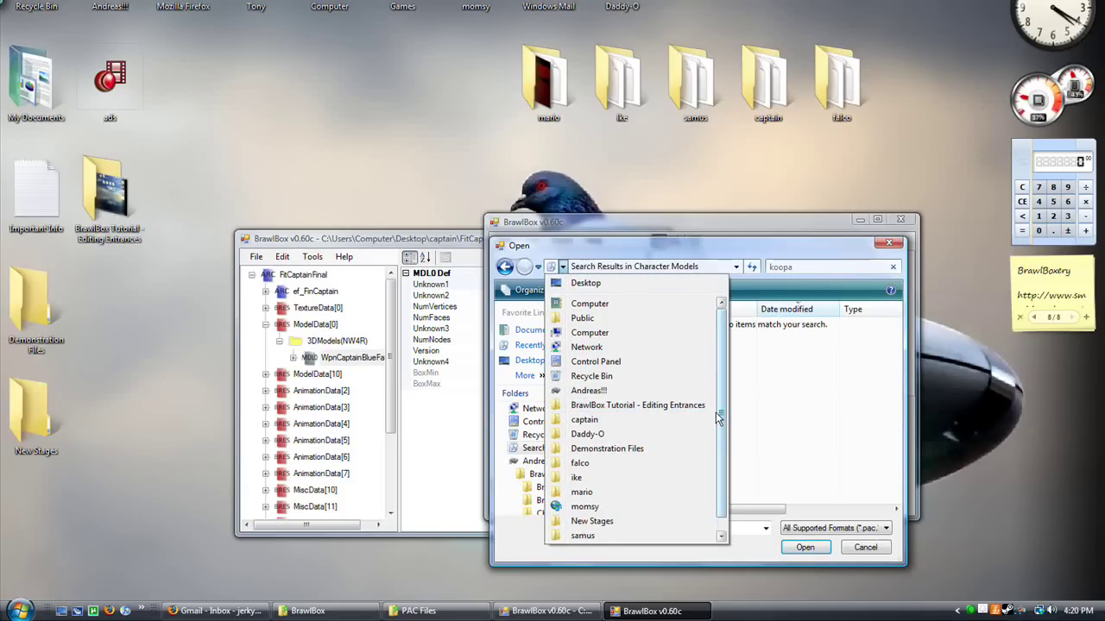
click(819, 261)
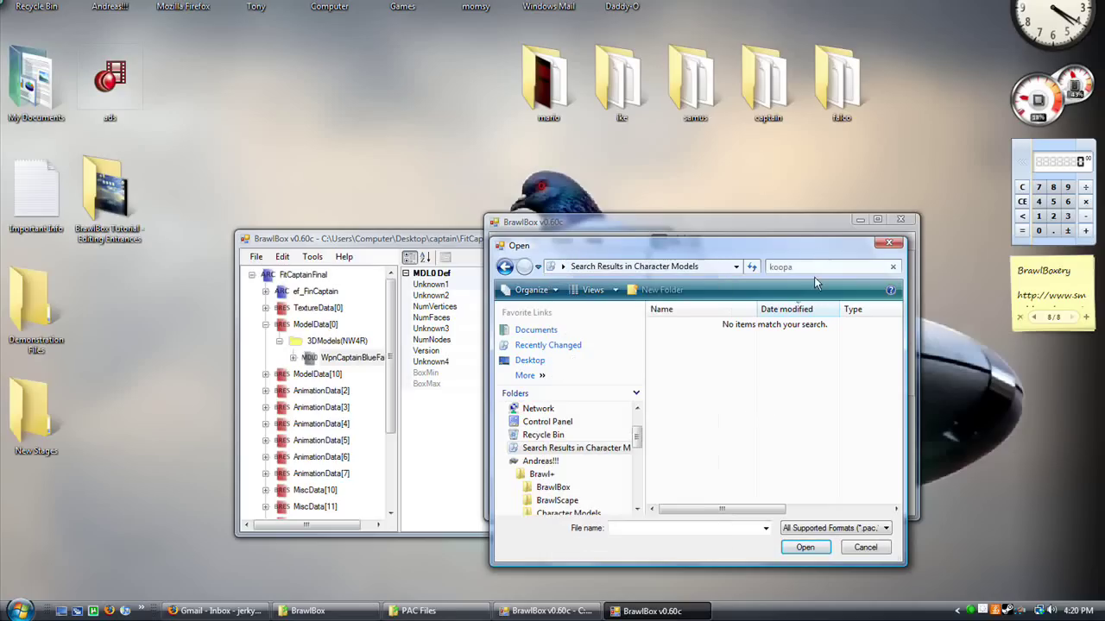
key(BackSpace)
key(BackSpace)
key(BackSpace)
key(BackSpace)
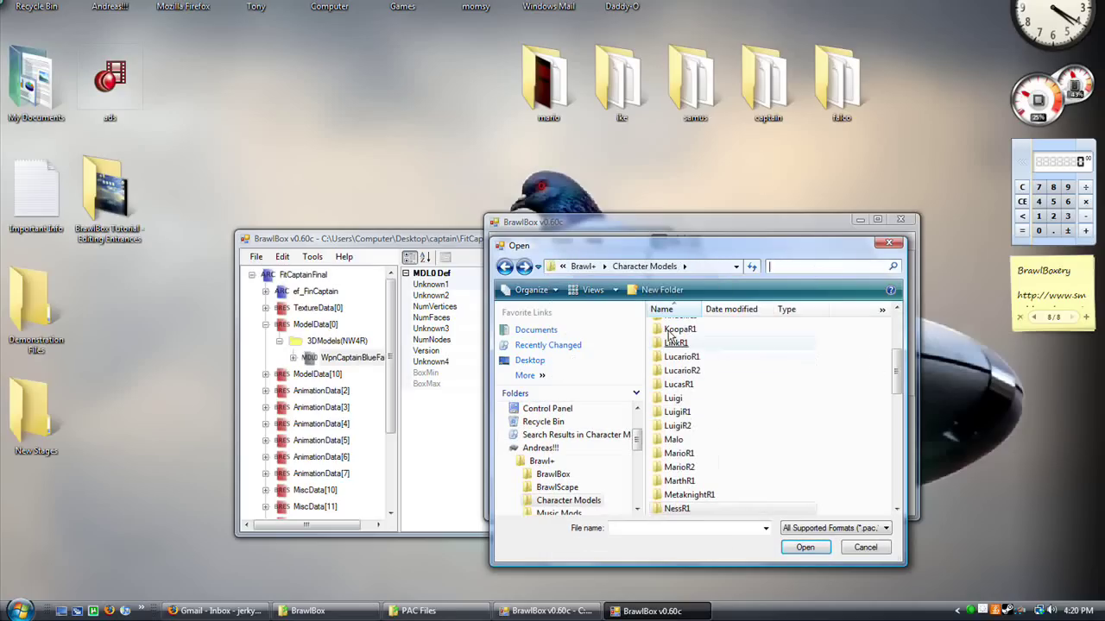
Step: Open FitGKoopa00.pac from the Giga Koopa folder under Brawl+, PAC Files, Character Model PACS
click(583, 267)
double_click(699, 396)
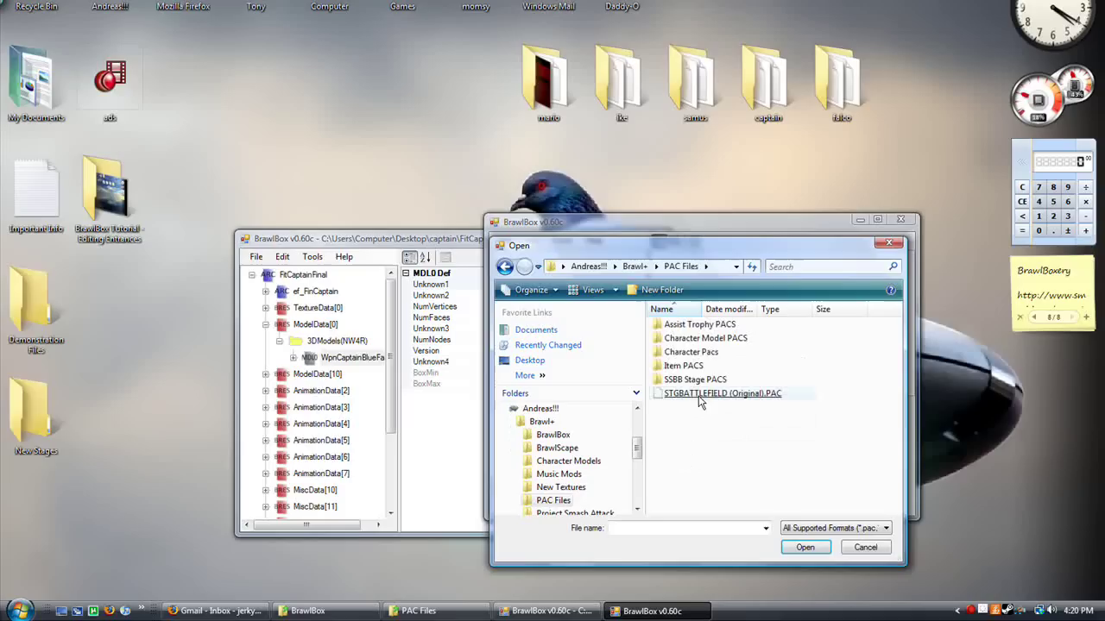
double_click(729, 339)
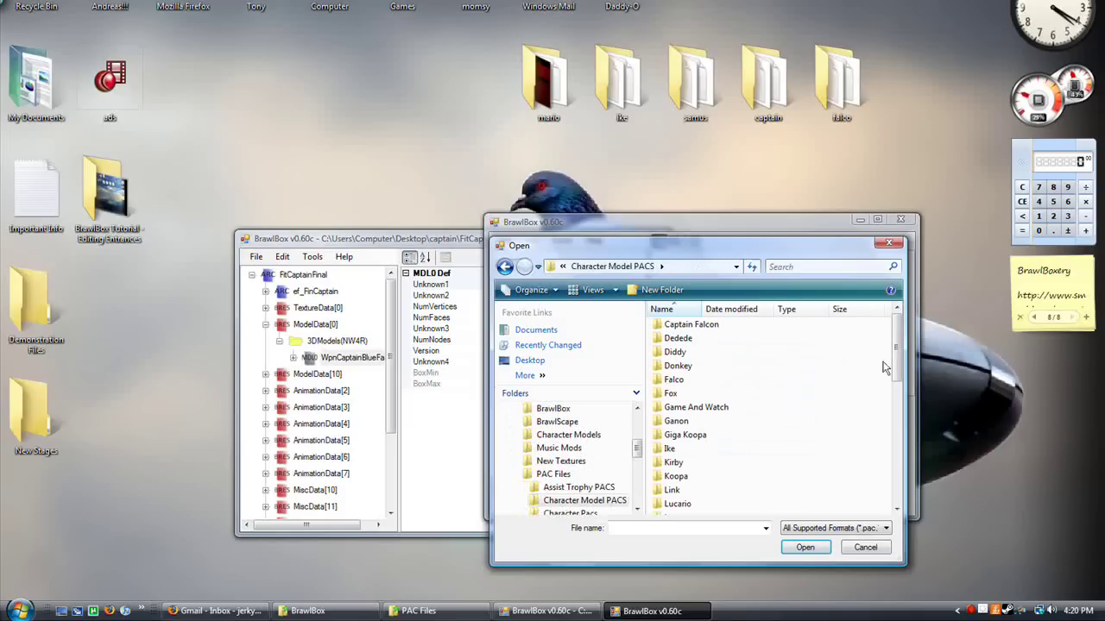
double_click(707, 437)
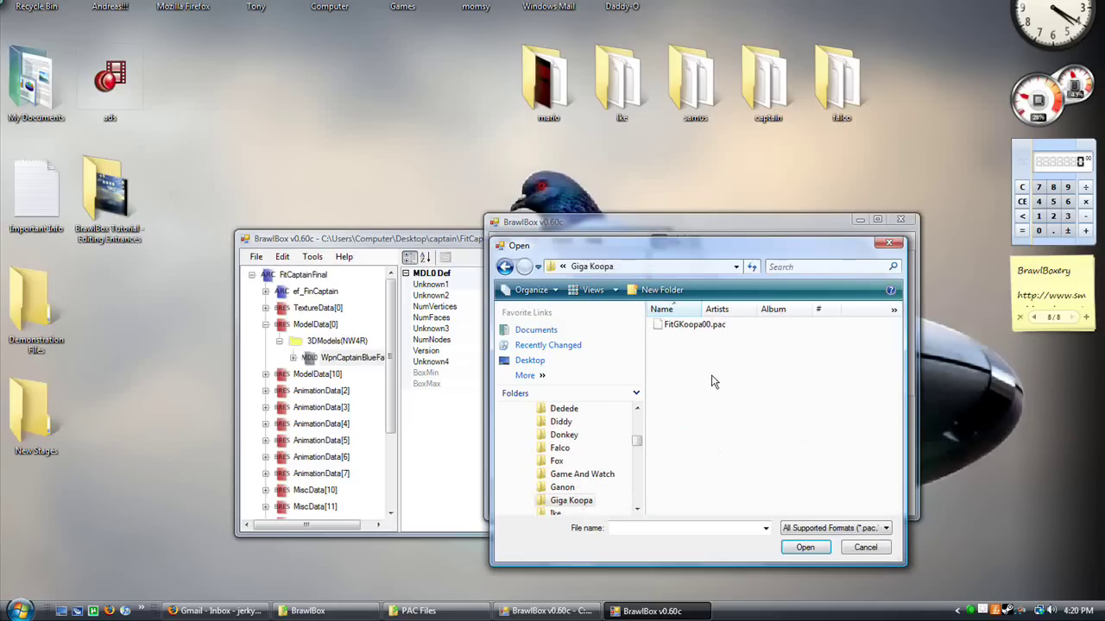
click(717, 328)
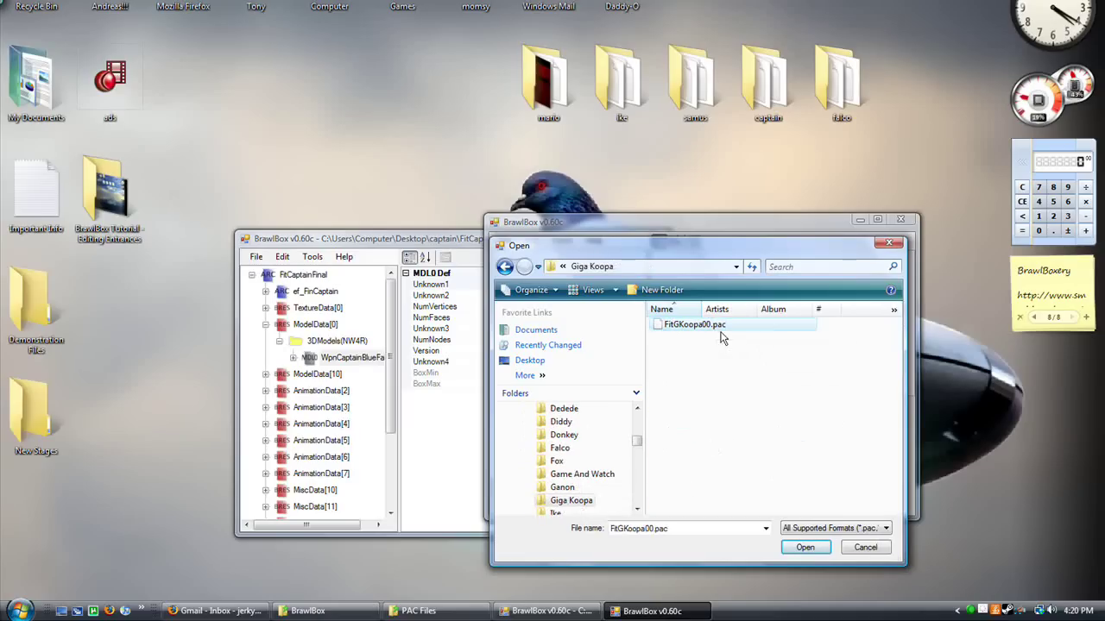
click(718, 328)
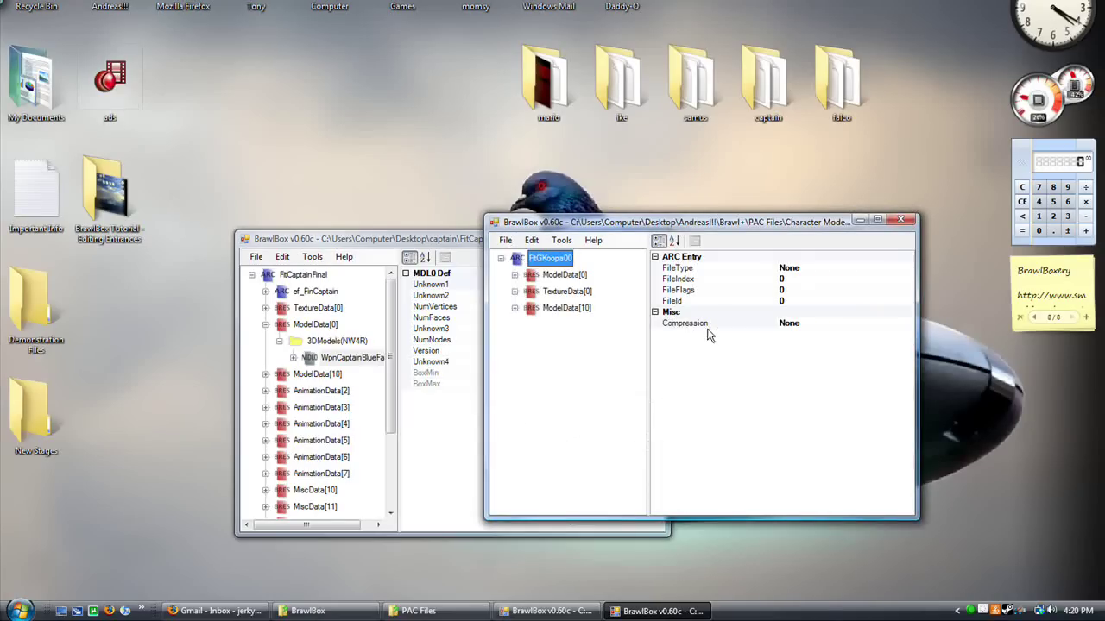
Step: Expand FitGKoopa00's ModelData[0] down to its 3D model, check the model's contents and move the window clear of the other one
click(514, 275)
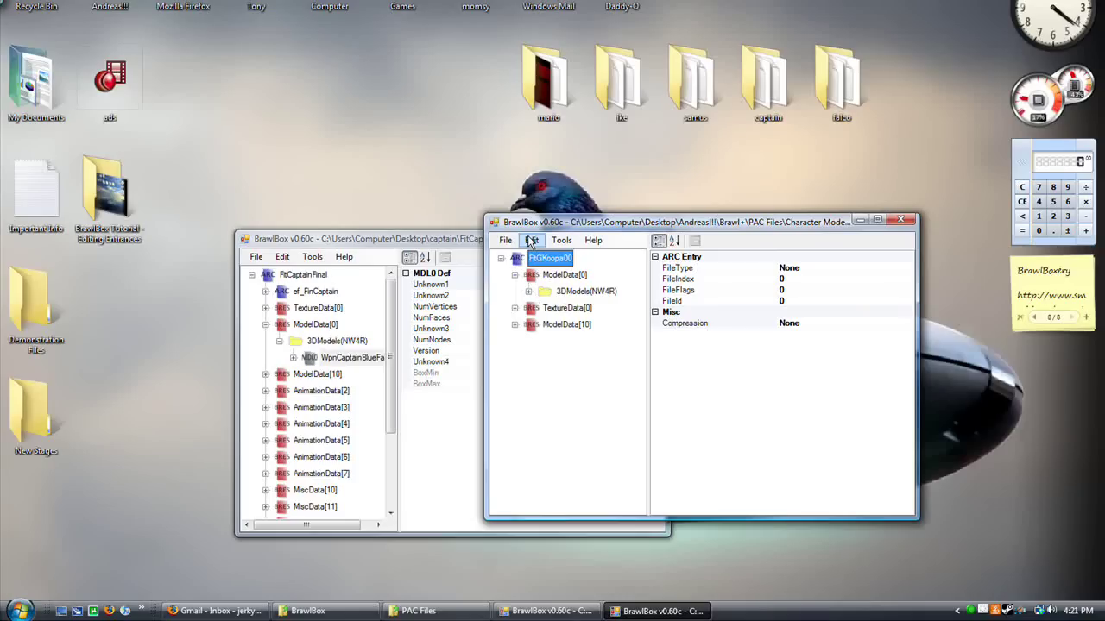
drag(528, 226, 612, 297)
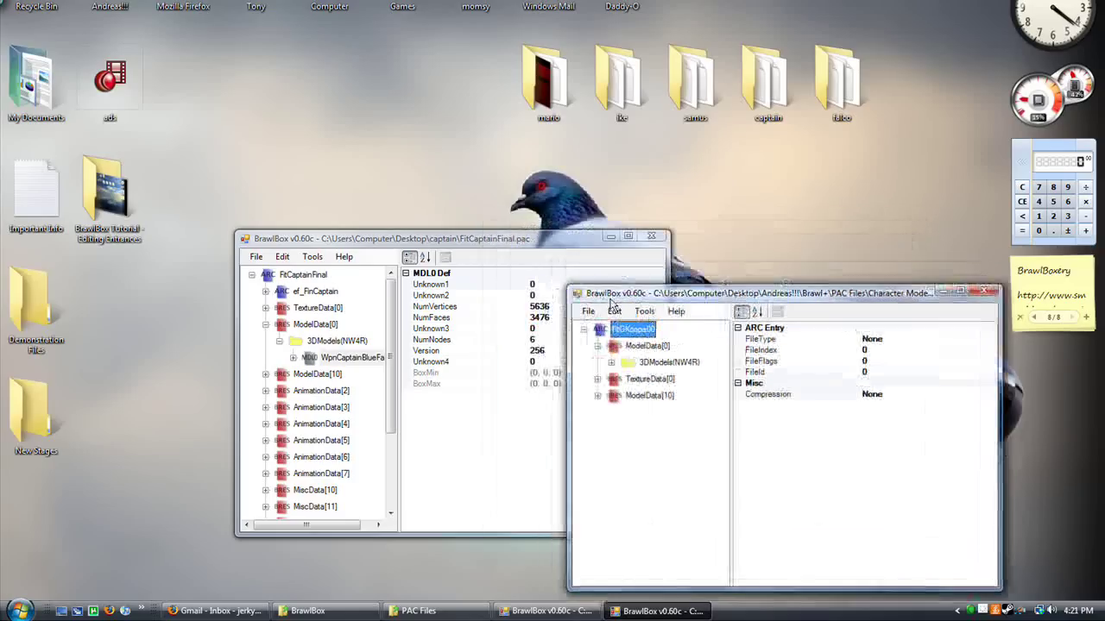
click(611, 362)
click(624, 380)
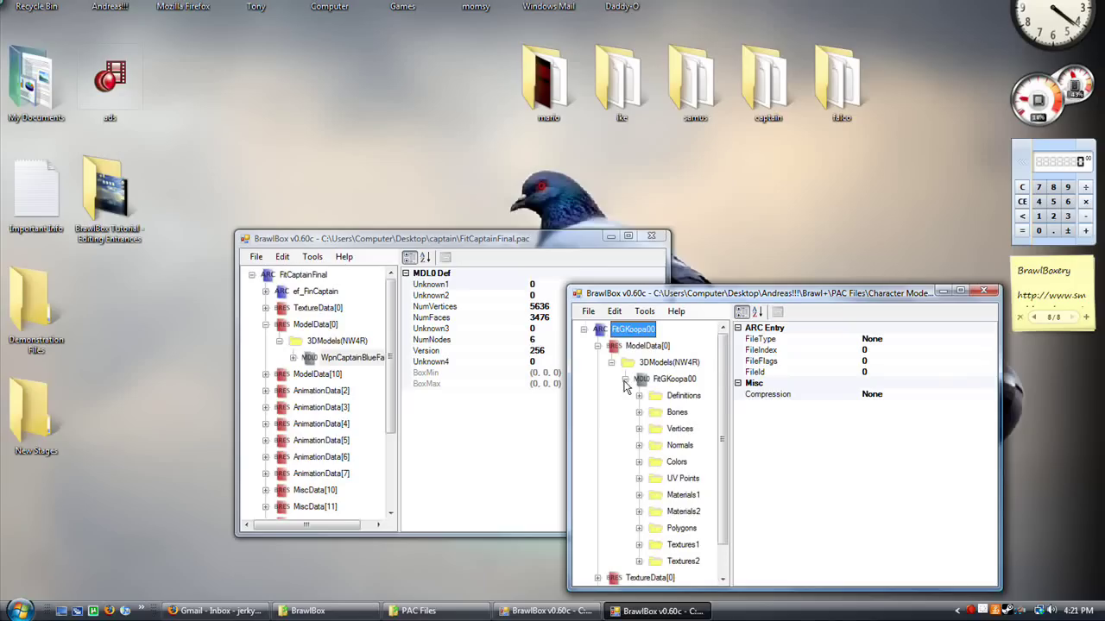
click(625, 379)
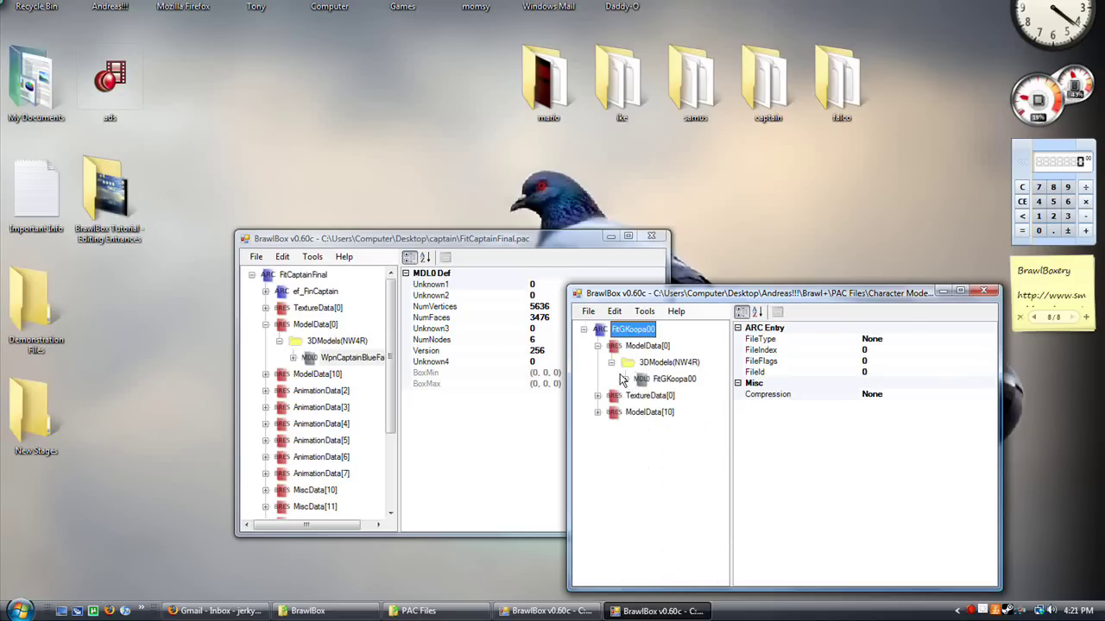
Step: Check the contents of the WpnCaptainBlueFalcon model and move the FitCaptainFinal window beside the FitGKoopa00 window
click(293, 357)
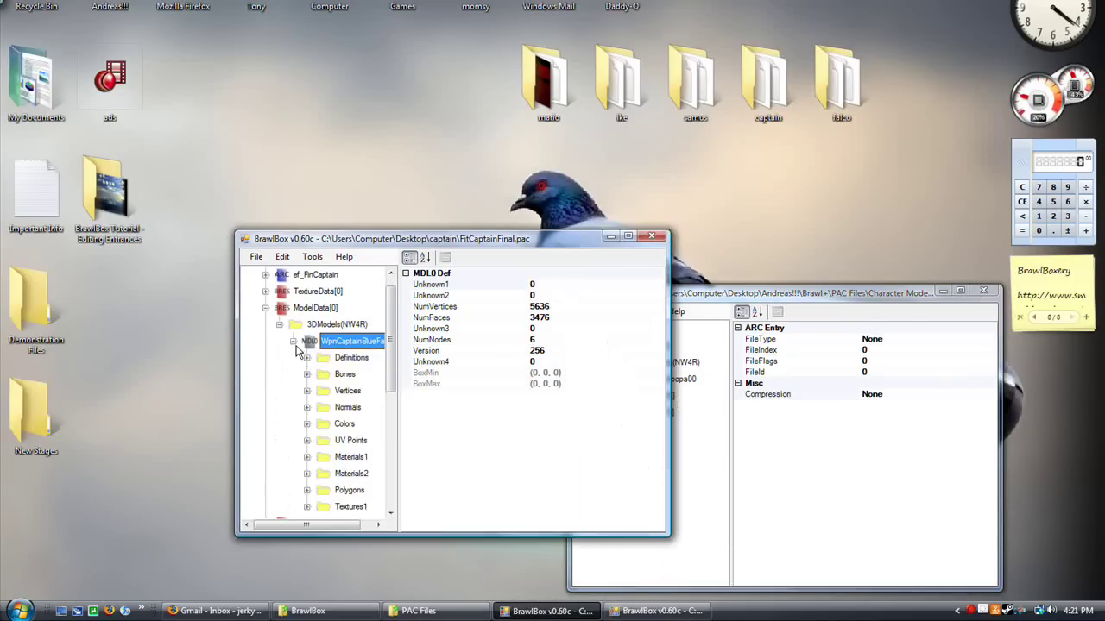
click(293, 342)
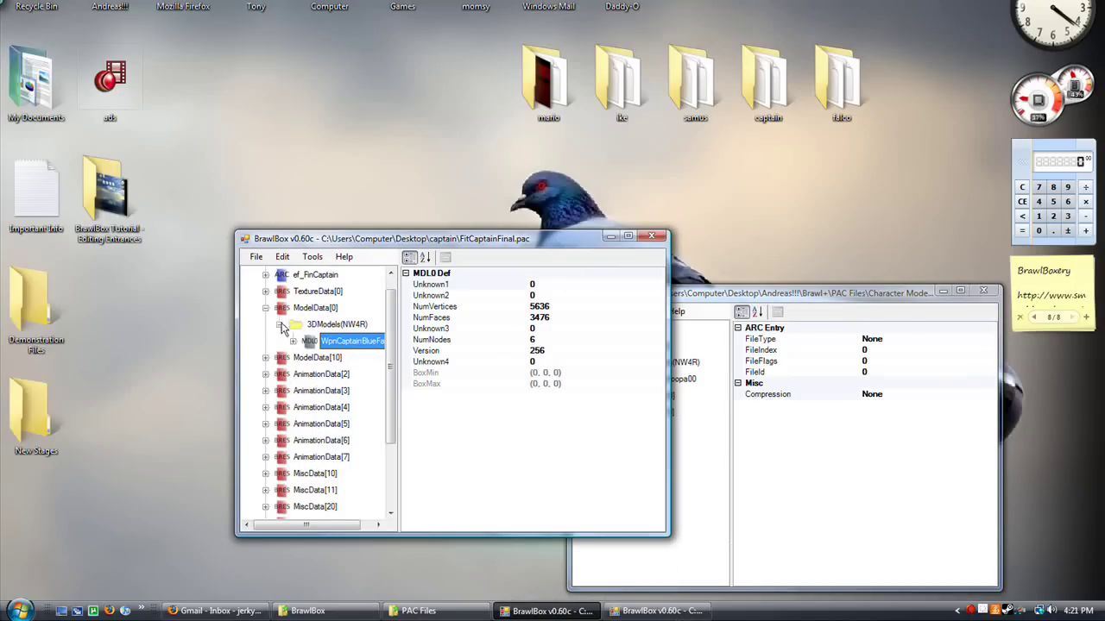
drag(404, 238, 218, 221)
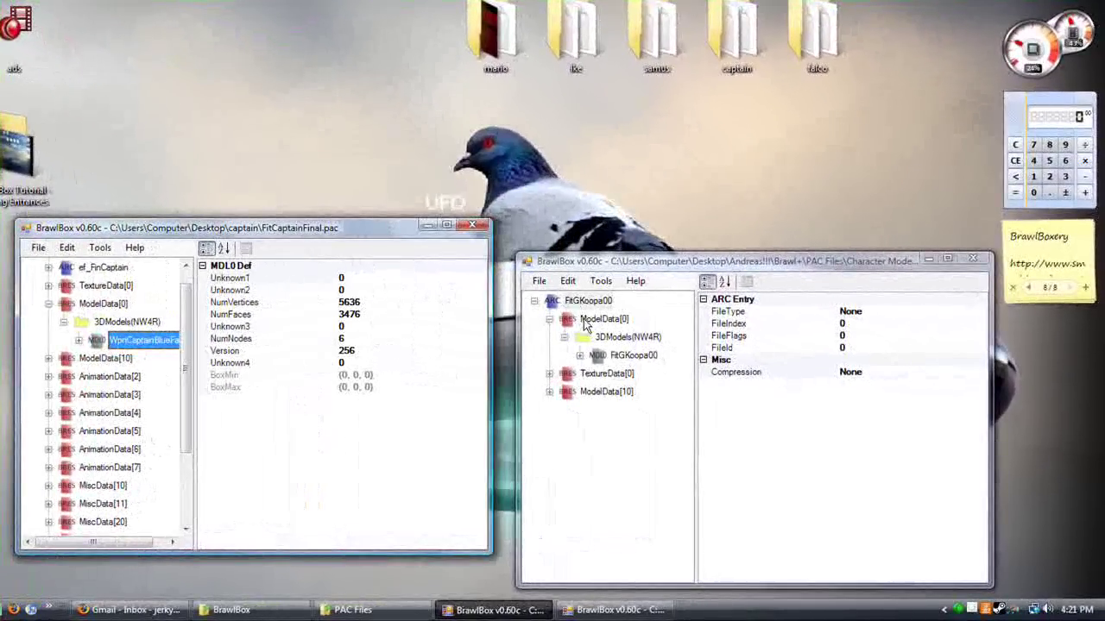
Step: Export ModelData[0] from FitGKoopa00 to the Desktop as a BRResource Pack named ModelData[0]
click(587, 321)
right_click(589, 321)
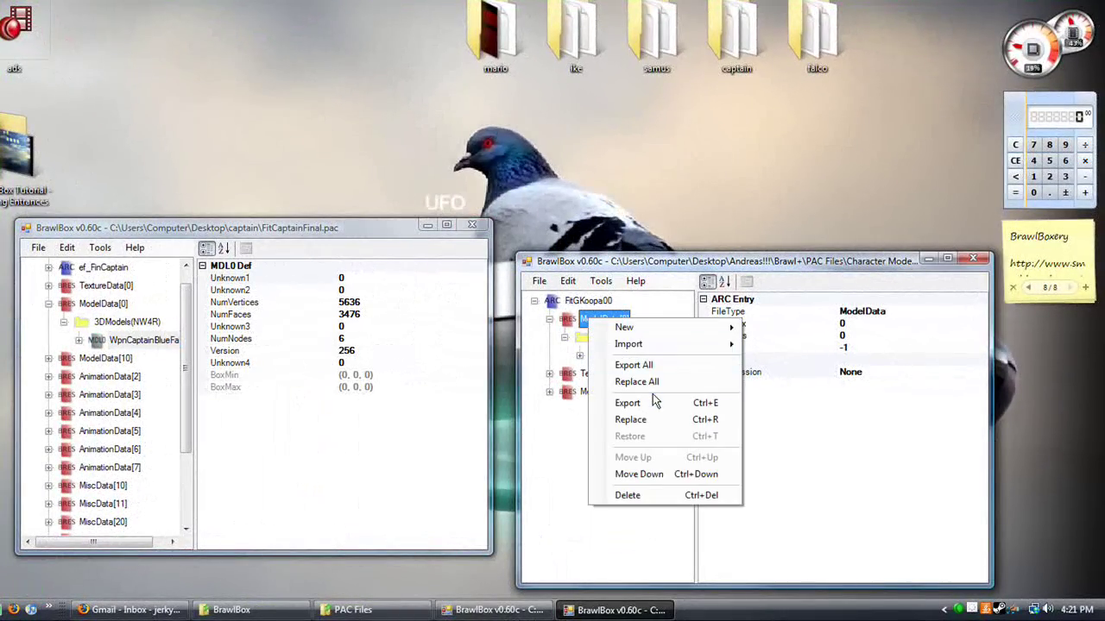
click(639, 402)
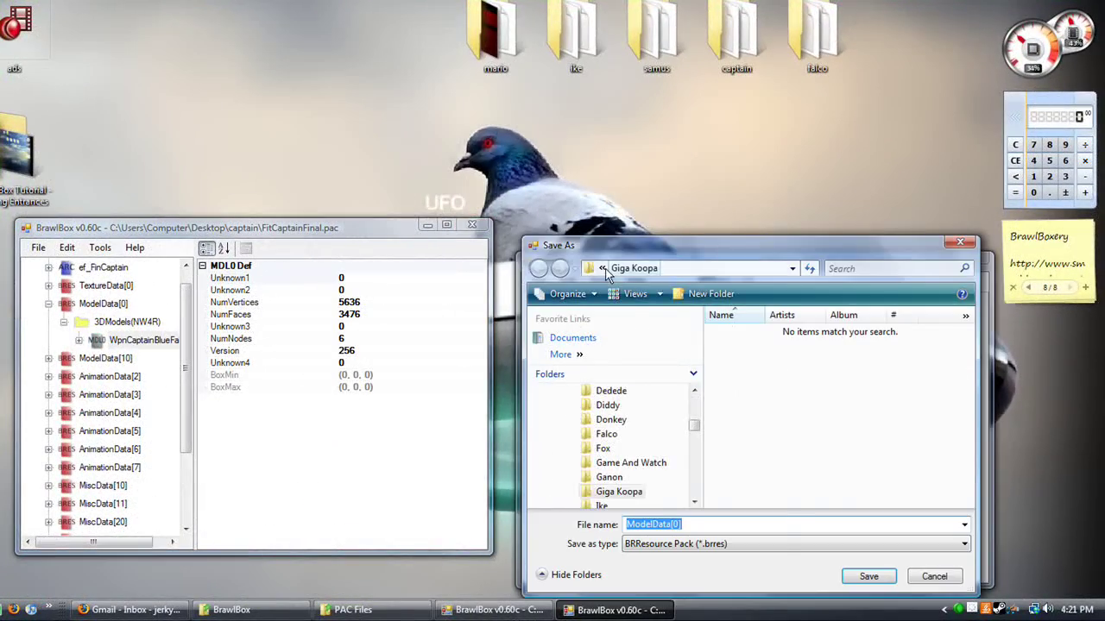
click(603, 268)
click(653, 373)
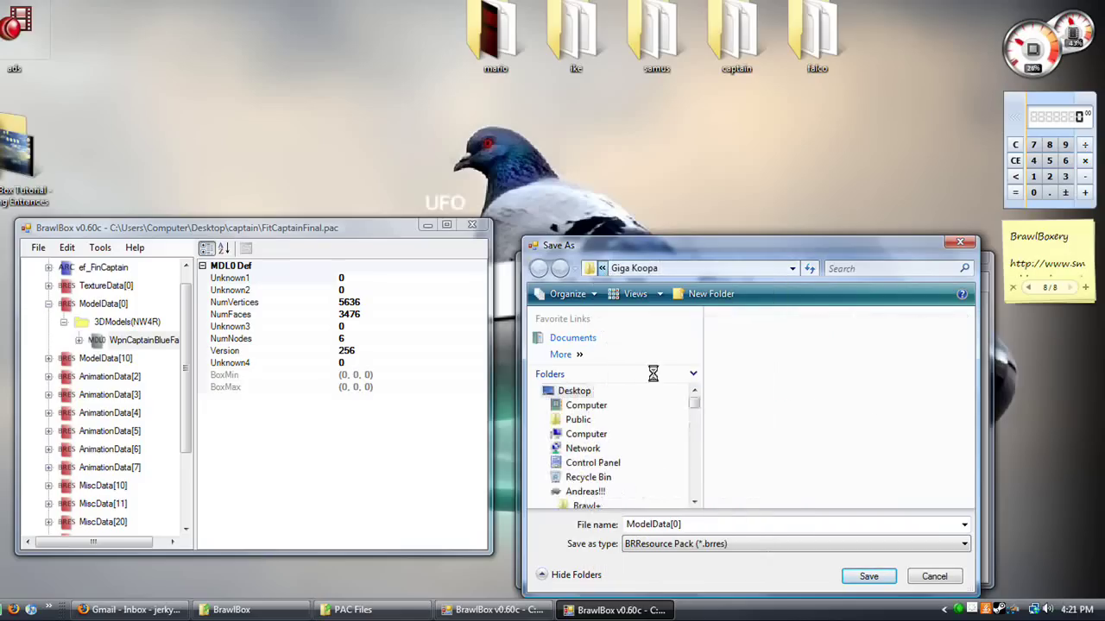
click(859, 576)
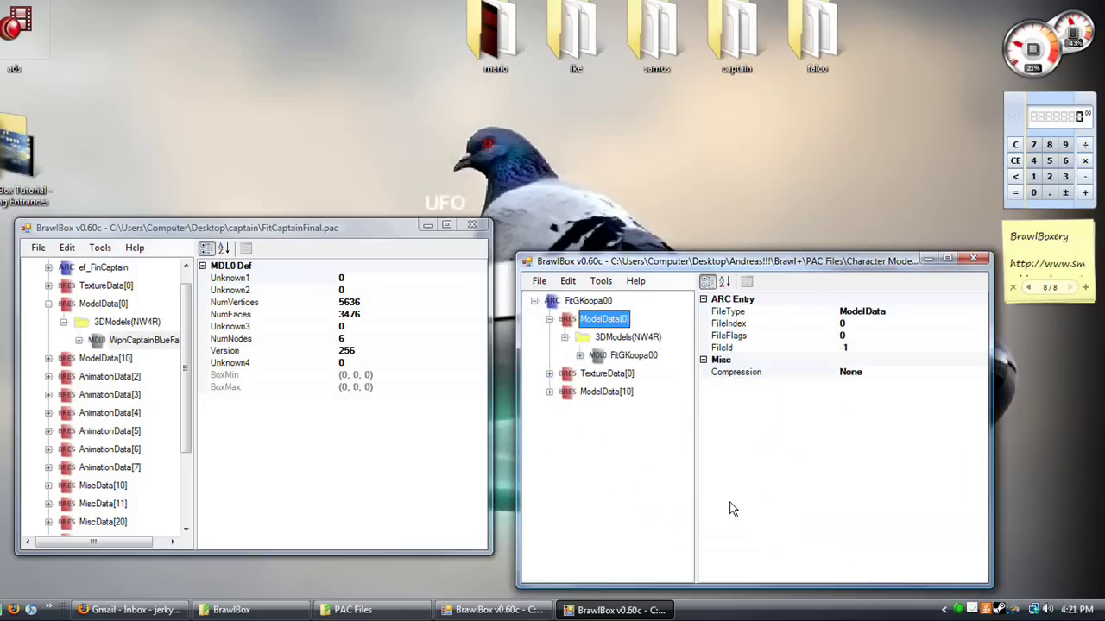
Step: Compare the texture lists in TextureData[0] of FitGKoopa00 and FitCaptainFinal, previewing Captain Falcon's airframe_sp, cockpit and glas_sp textures
click(550, 375)
click(566, 411)
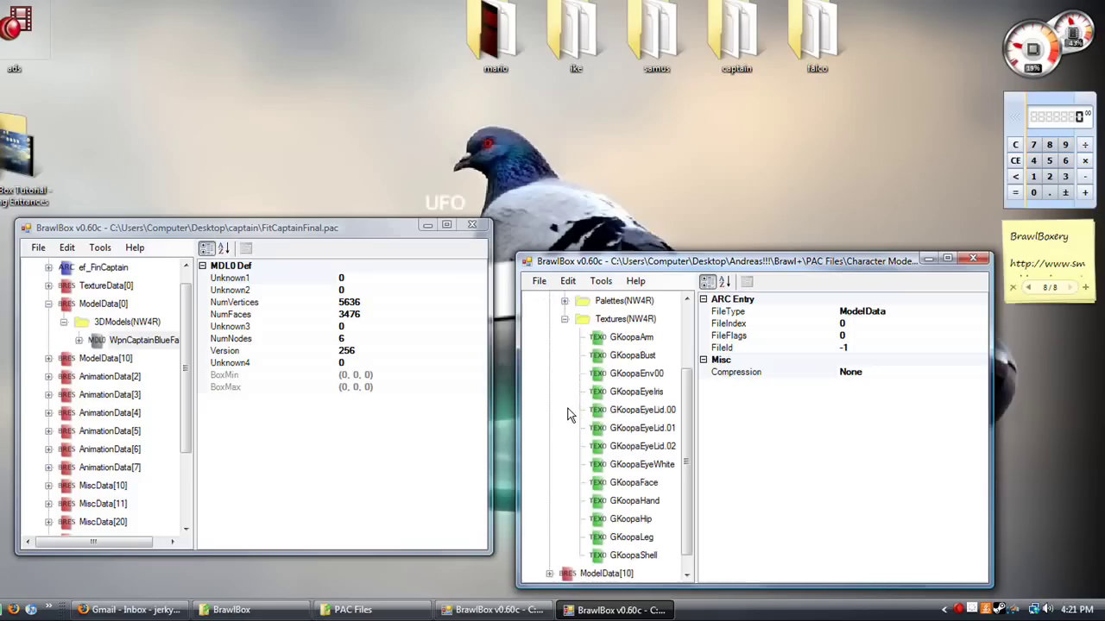
click(564, 319)
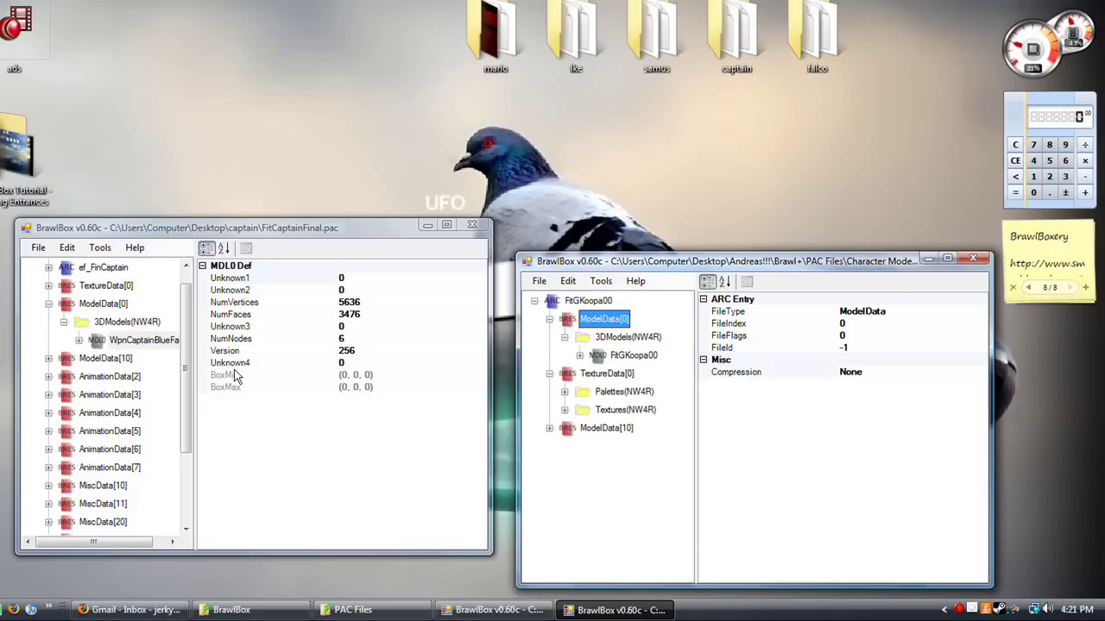
click(49, 285)
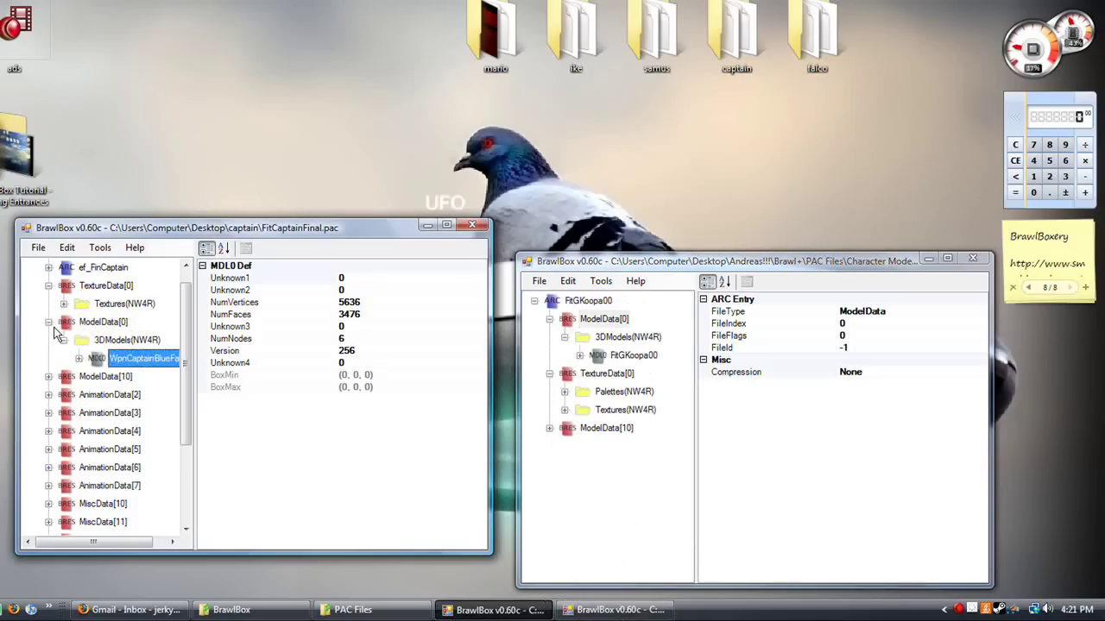
click(63, 304)
click(120, 322)
click(126, 341)
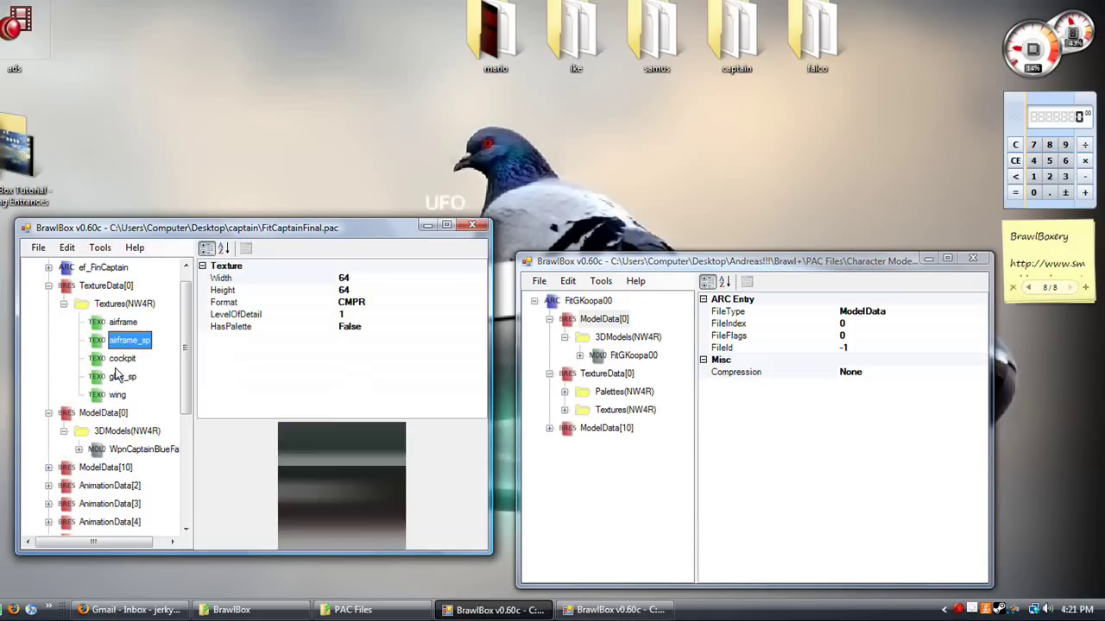
key(Down)
key(Down)
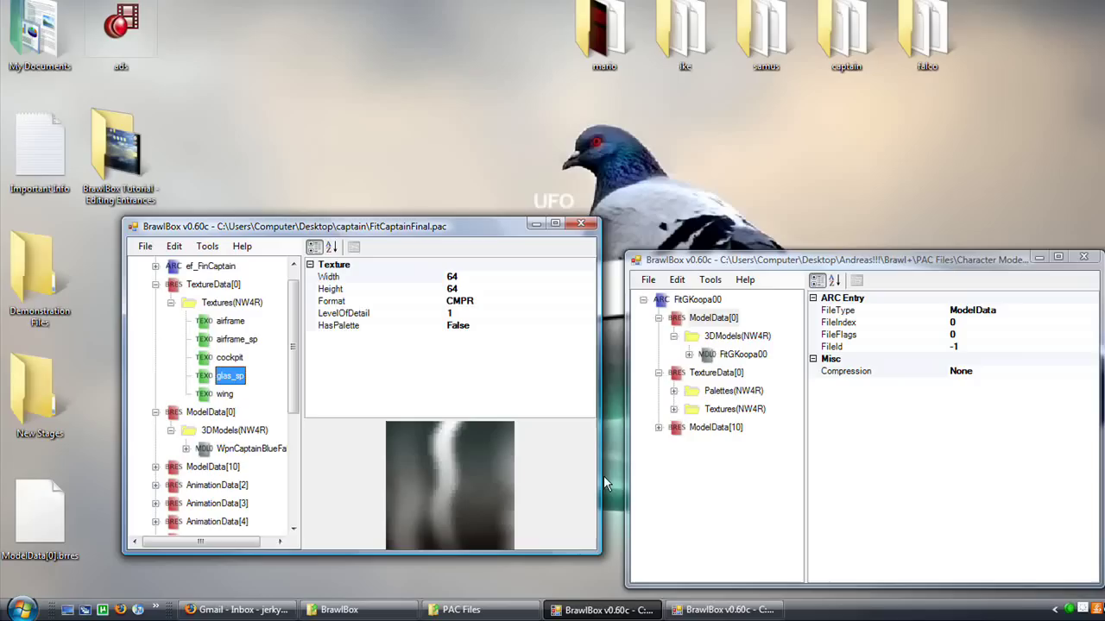
drag(293, 354, 297, 308)
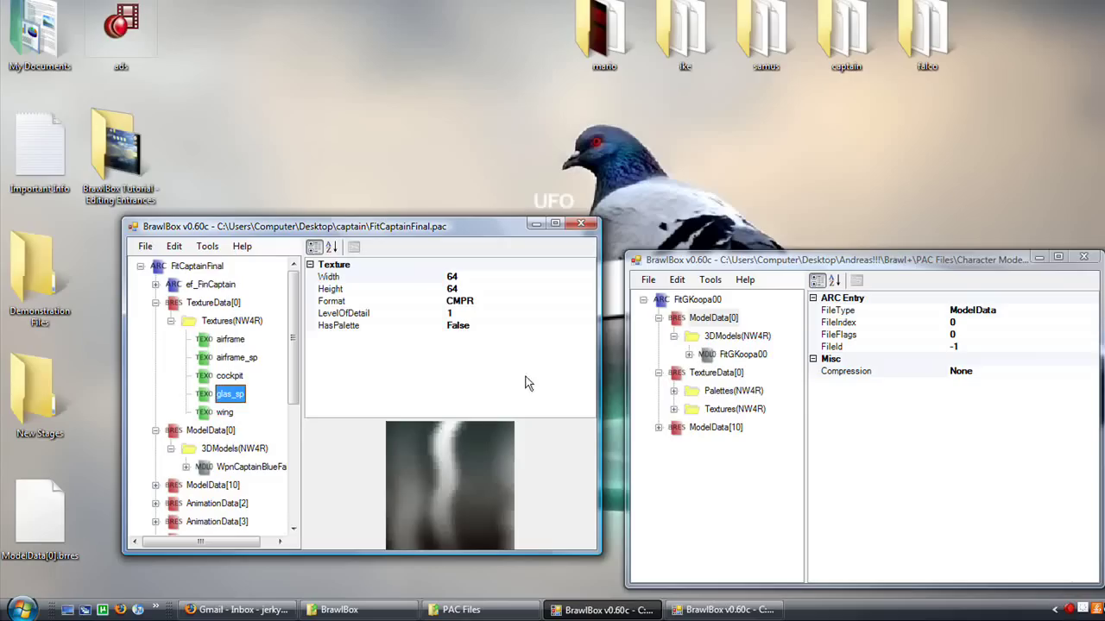
Step: Check FitGKoopa00's textures again and export its TextureData[0] to the Desktop as a BRResource Pack
click(716, 372)
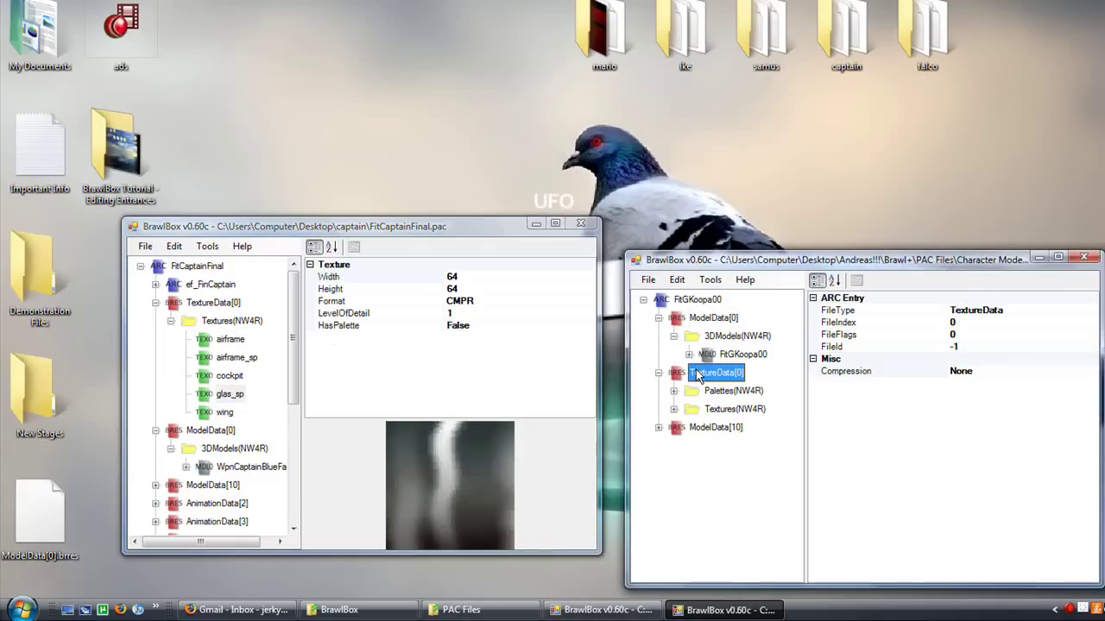
click(673, 409)
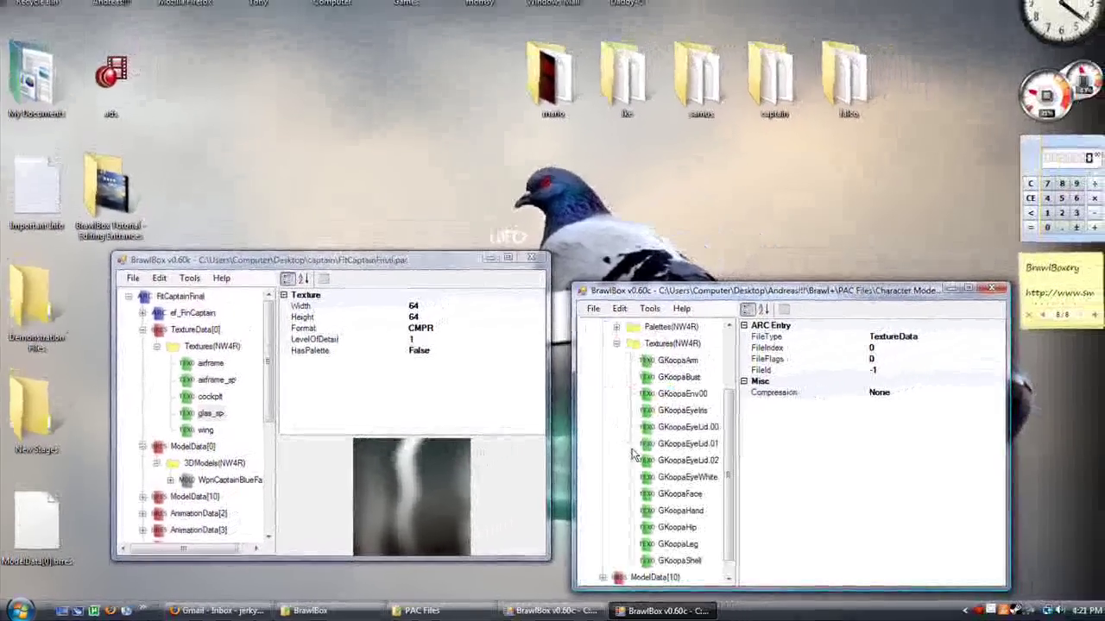
click(669, 460)
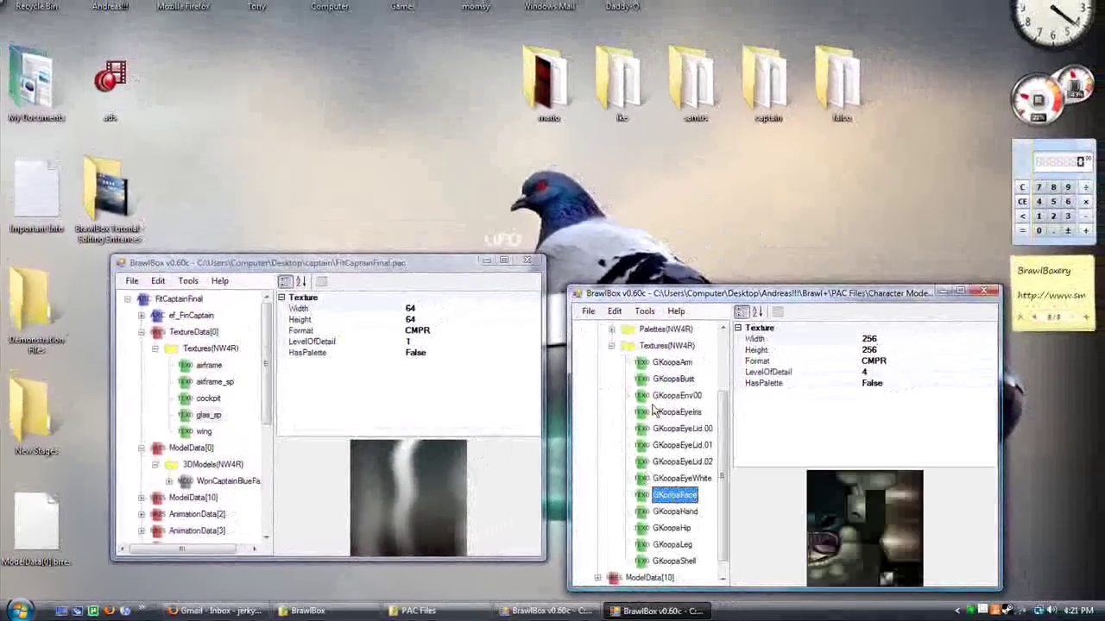
click(616, 343)
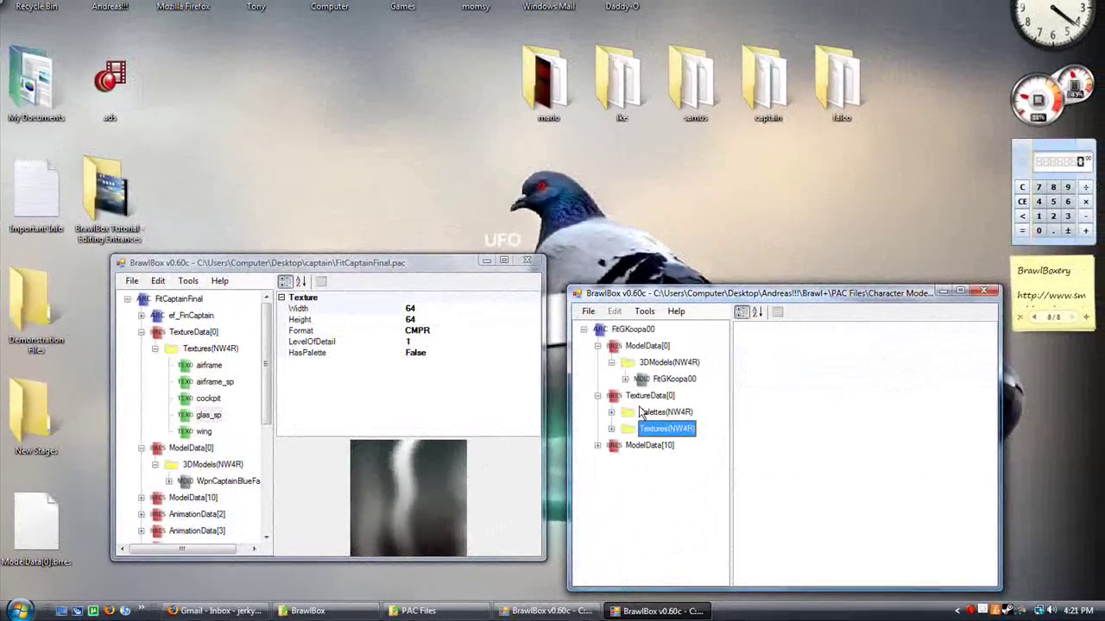
click(647, 396)
right_click(646, 396)
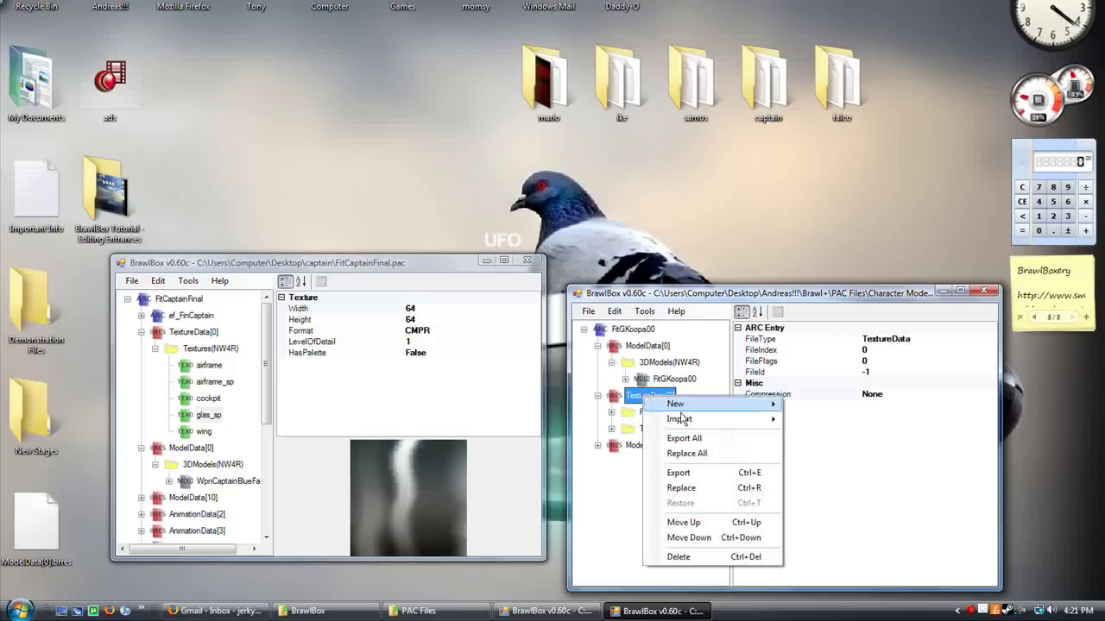
click(686, 472)
click(886, 581)
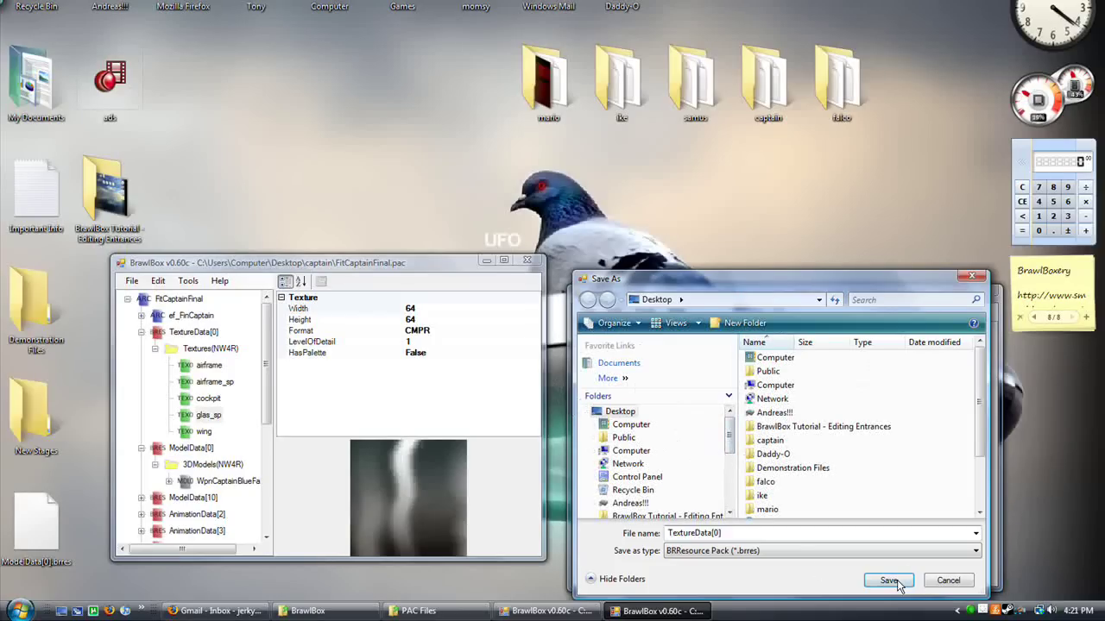
Step: Replace TextureData[0] in FitCaptainFinal with the exported TextureData[0].brres from the Desktop
drag(339, 267, 384, 264)
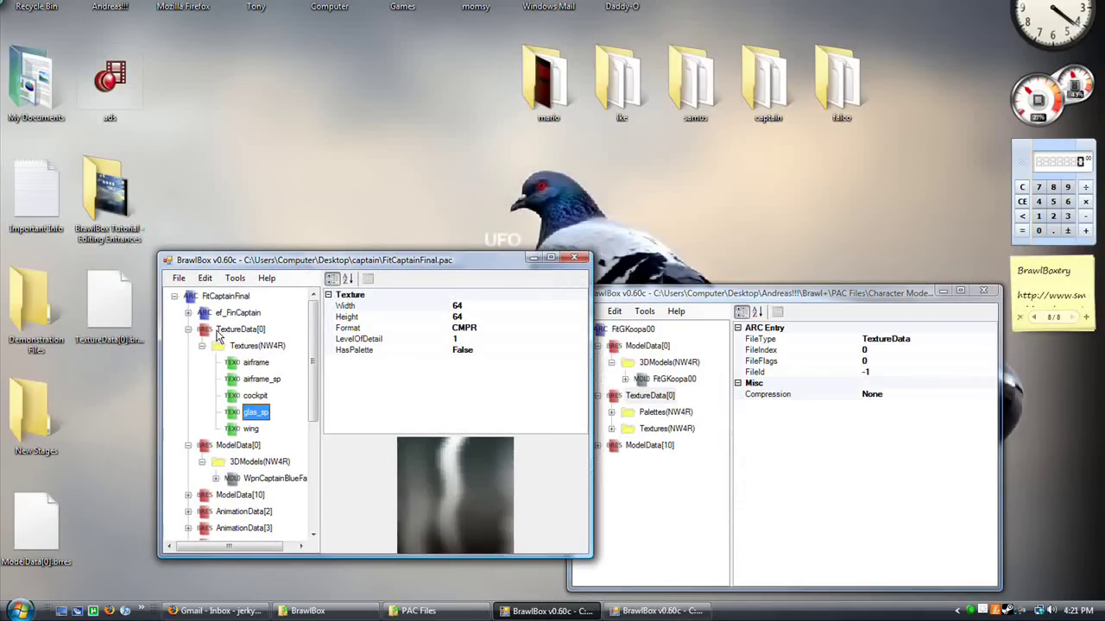
click(226, 330)
right_click(224, 329)
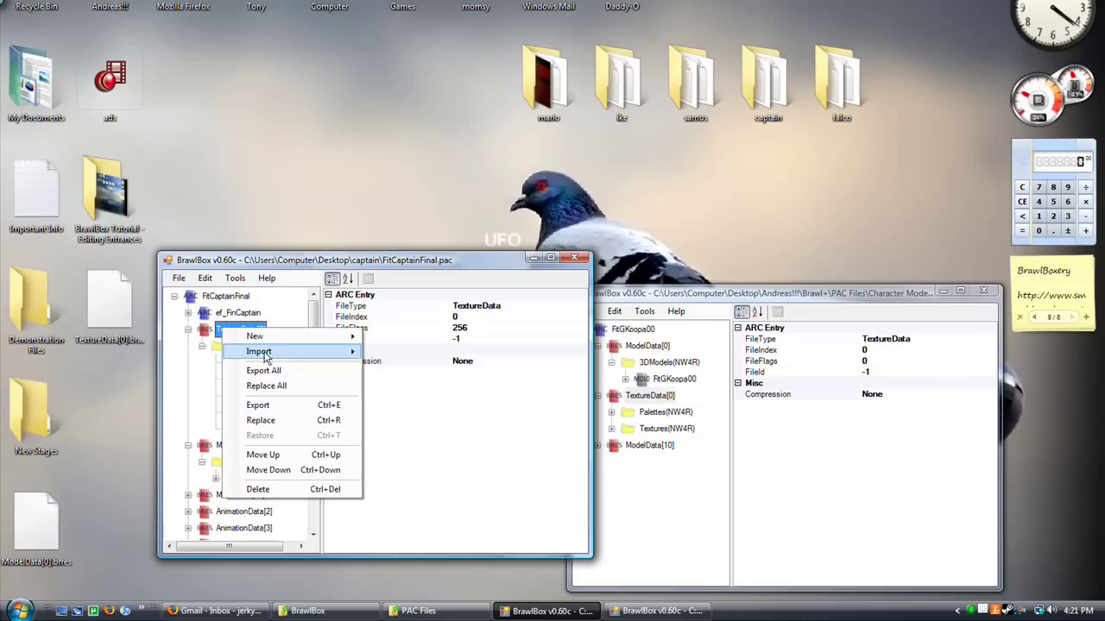
click(293, 421)
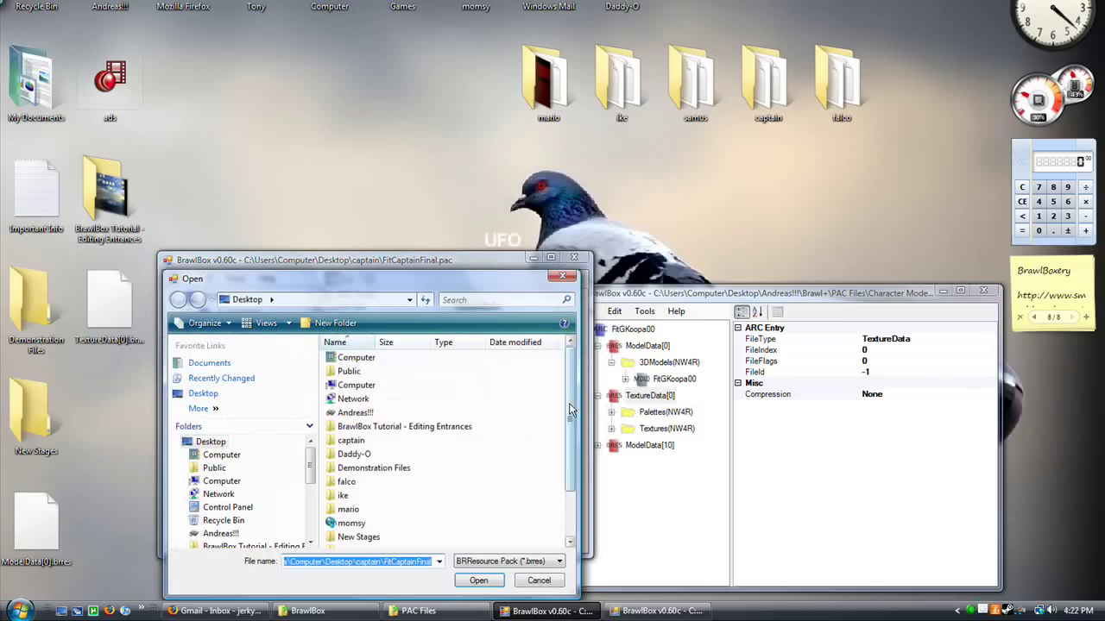
scroll(570, 410, down, 2)
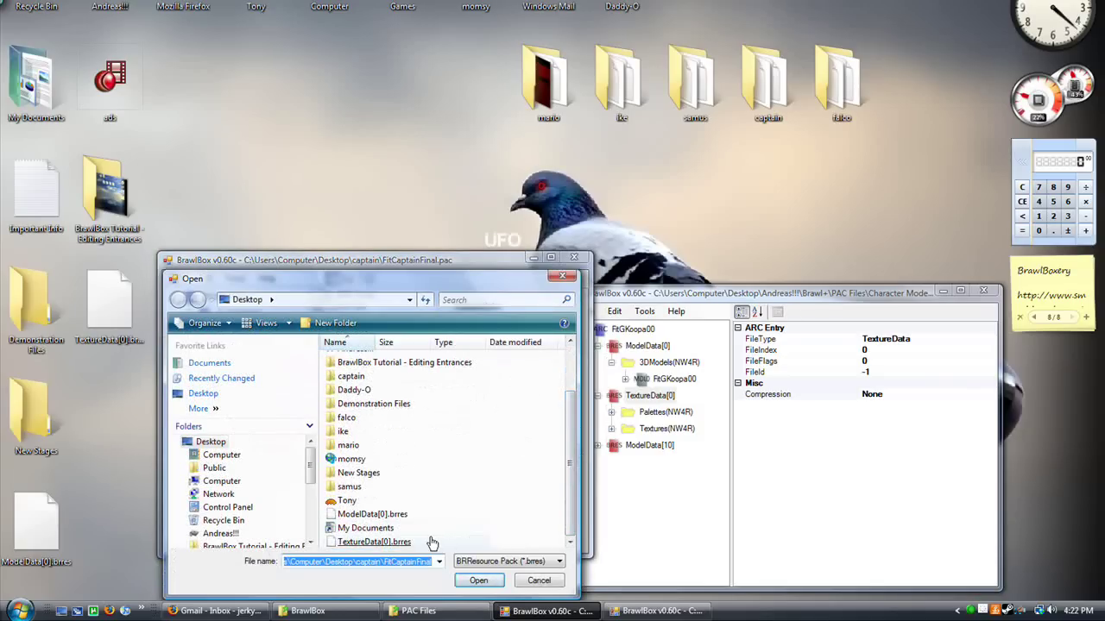
double_click(431, 541)
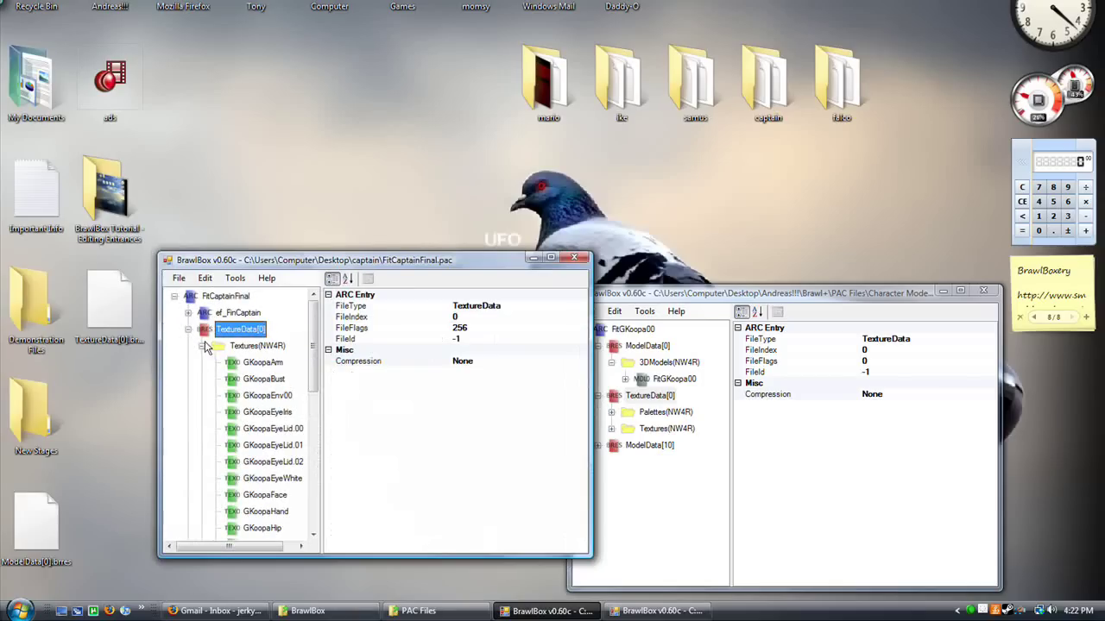
Step: Replace ModelData[0] in FitCaptainFinal with the exported ModelData[0].brres from the Desktop
scroll(226, 427, down, 2)
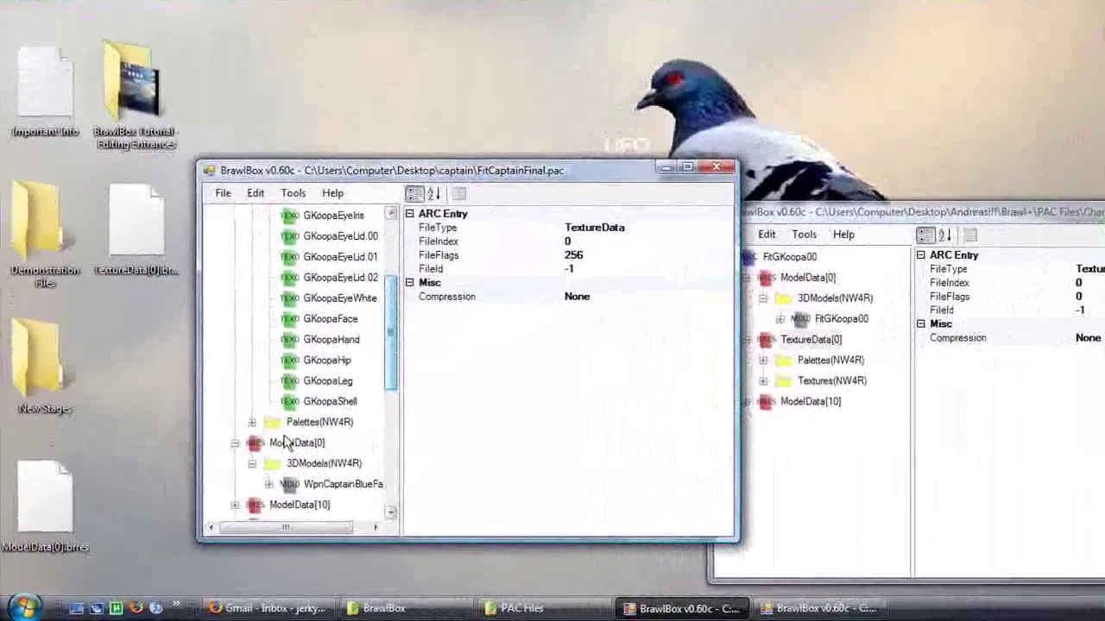
click(270, 443)
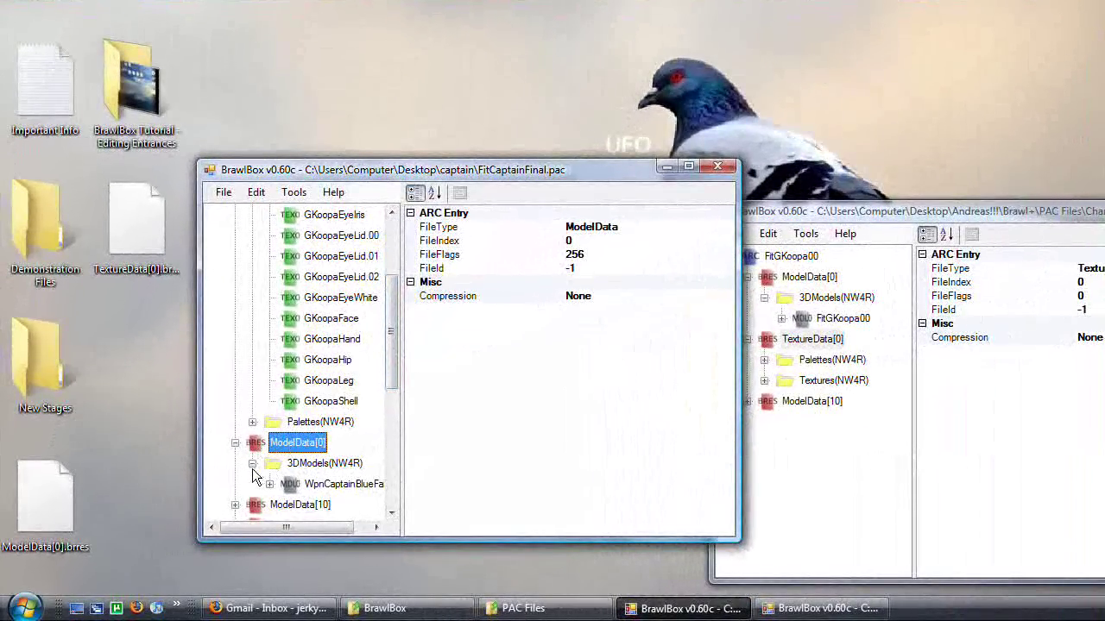
click(252, 465)
double_click(261, 449)
right_click(284, 443)
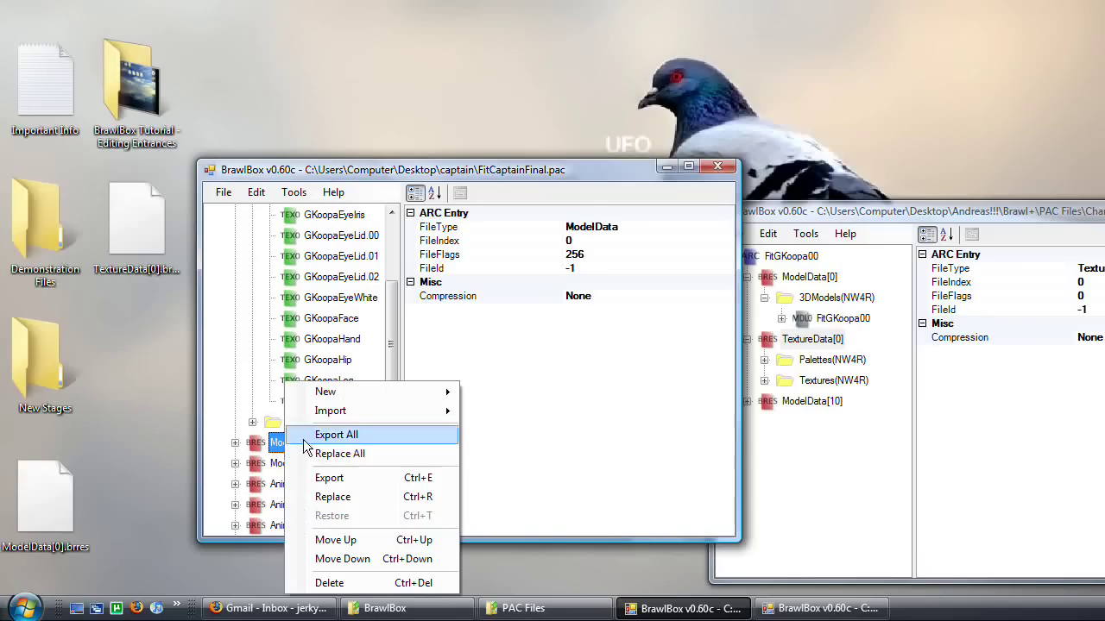
click(342, 495)
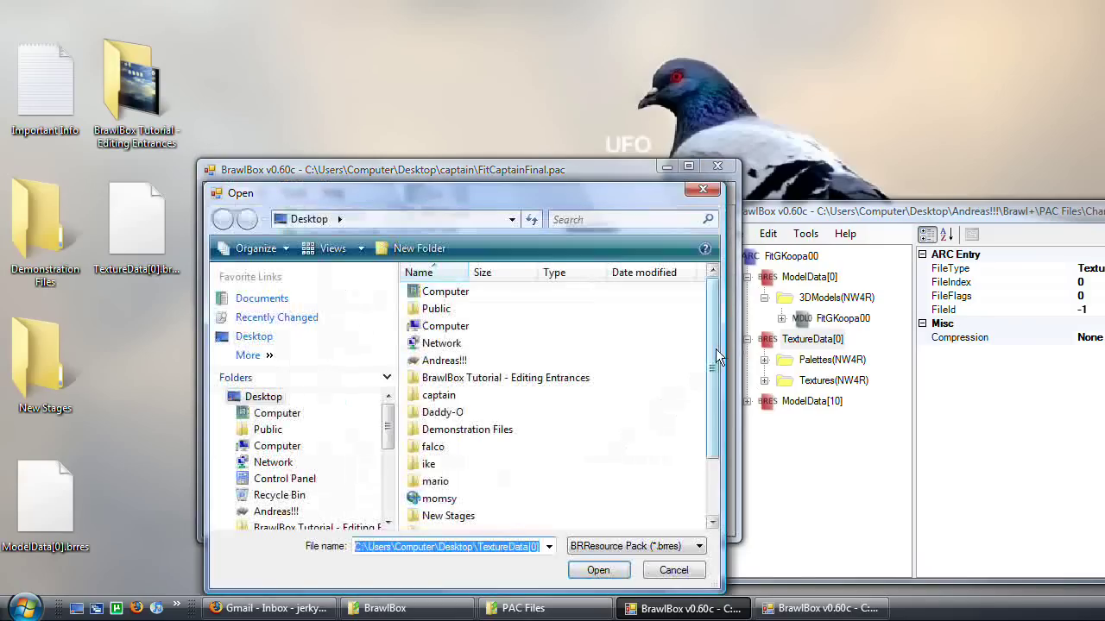
drag(712, 371, 712, 426)
double_click(506, 490)
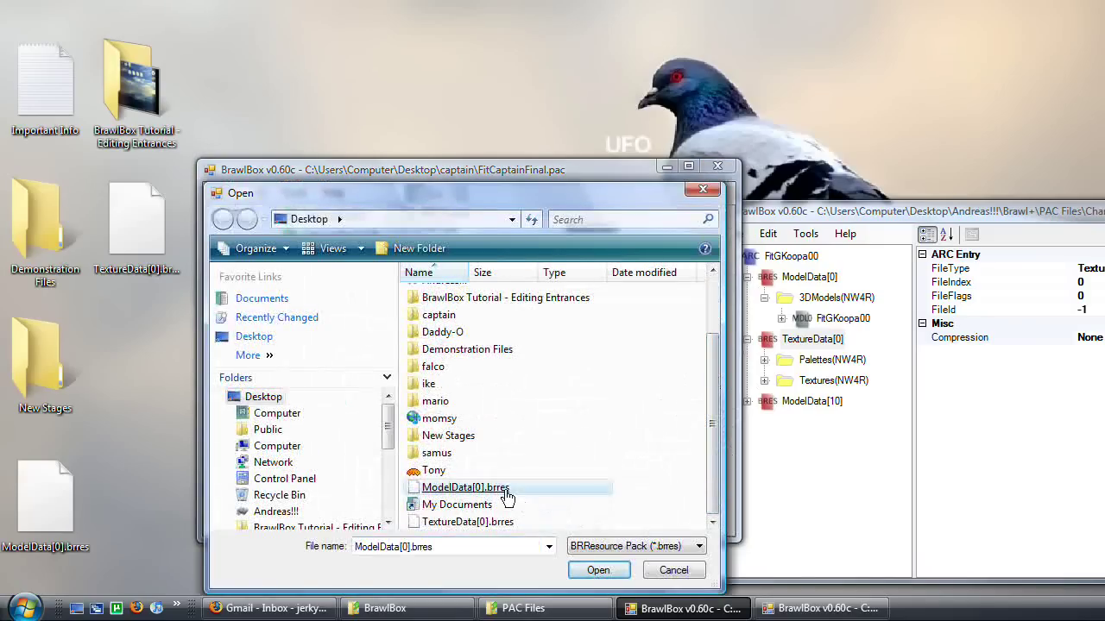
Step: Expand FitCaptainFinal's ModelData[0] down to FitGKoopa00, preview that model and maximize the preview window
click(234, 442)
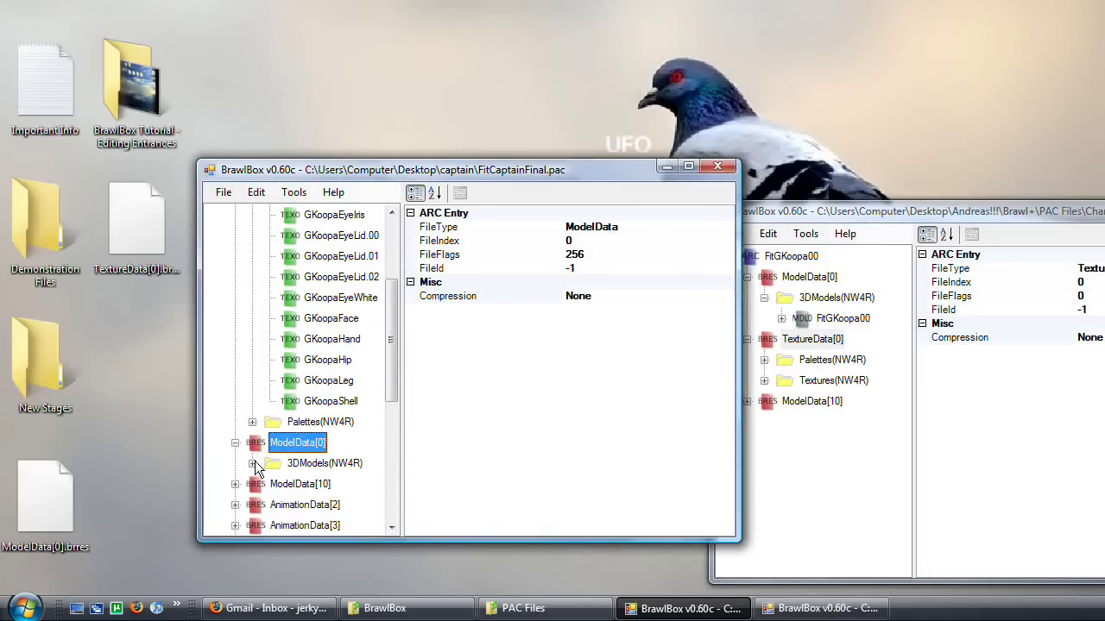
click(252, 463)
click(341, 485)
right_click(343, 492)
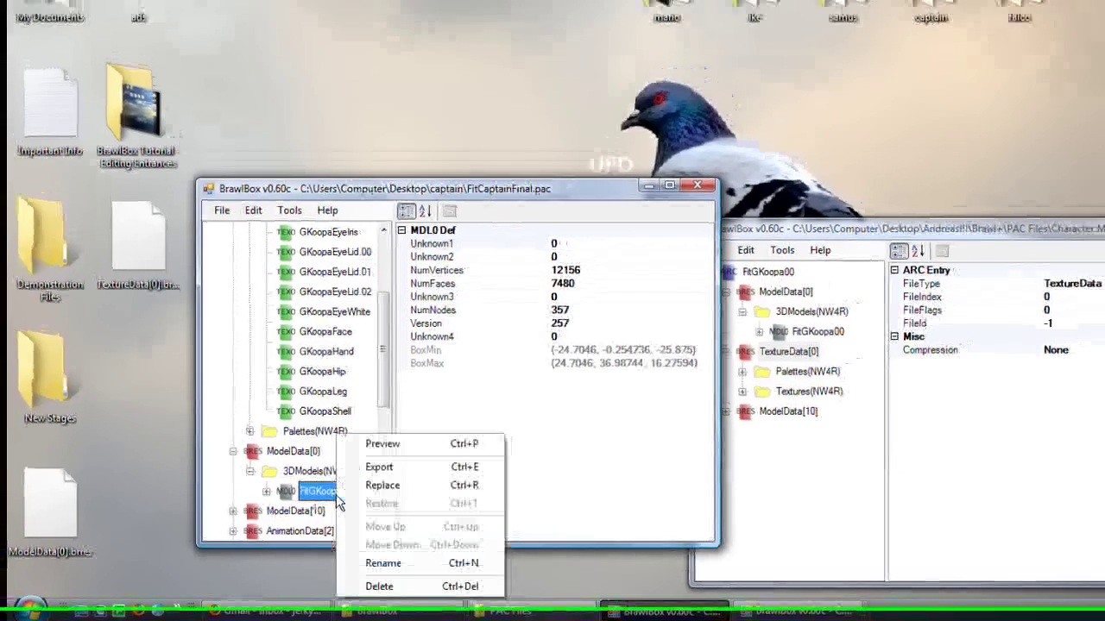
click(373, 443)
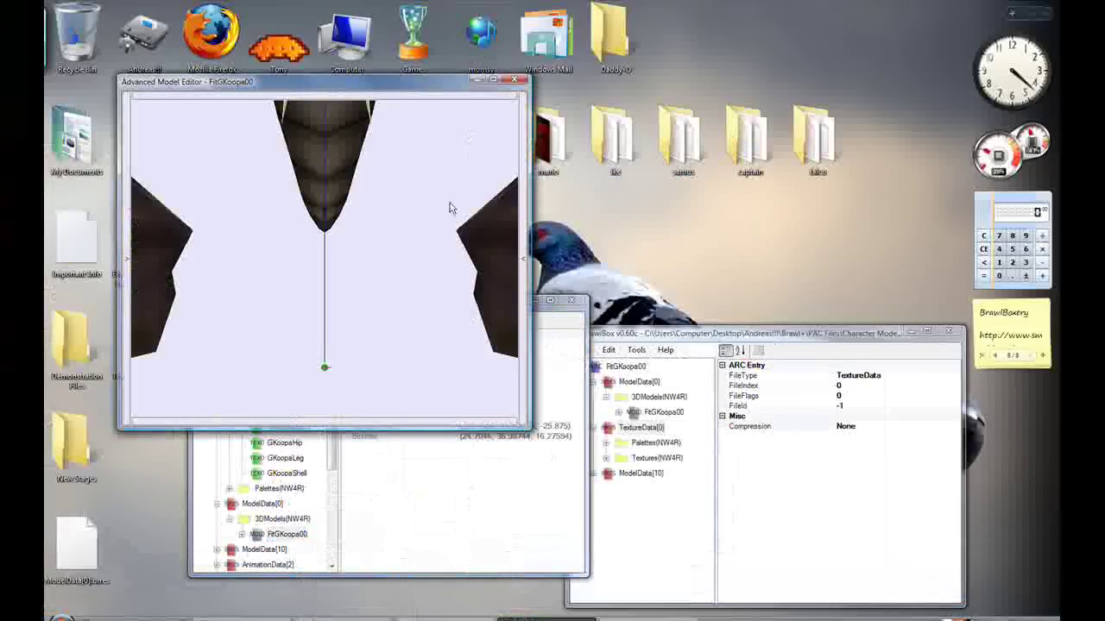
scroll(438, 237, down, 10)
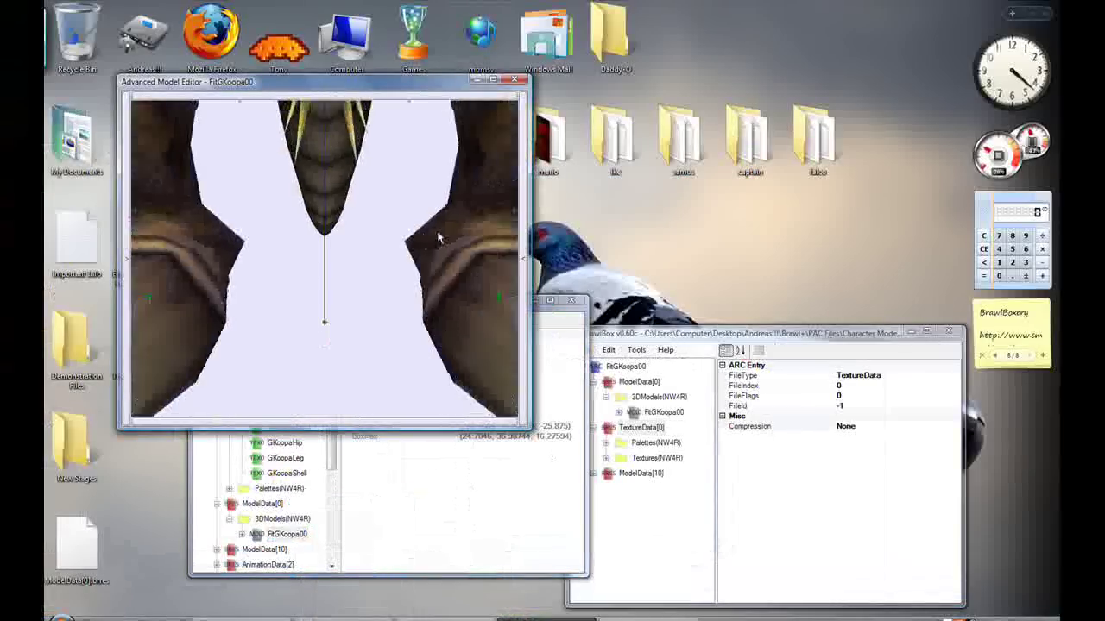
click(494, 80)
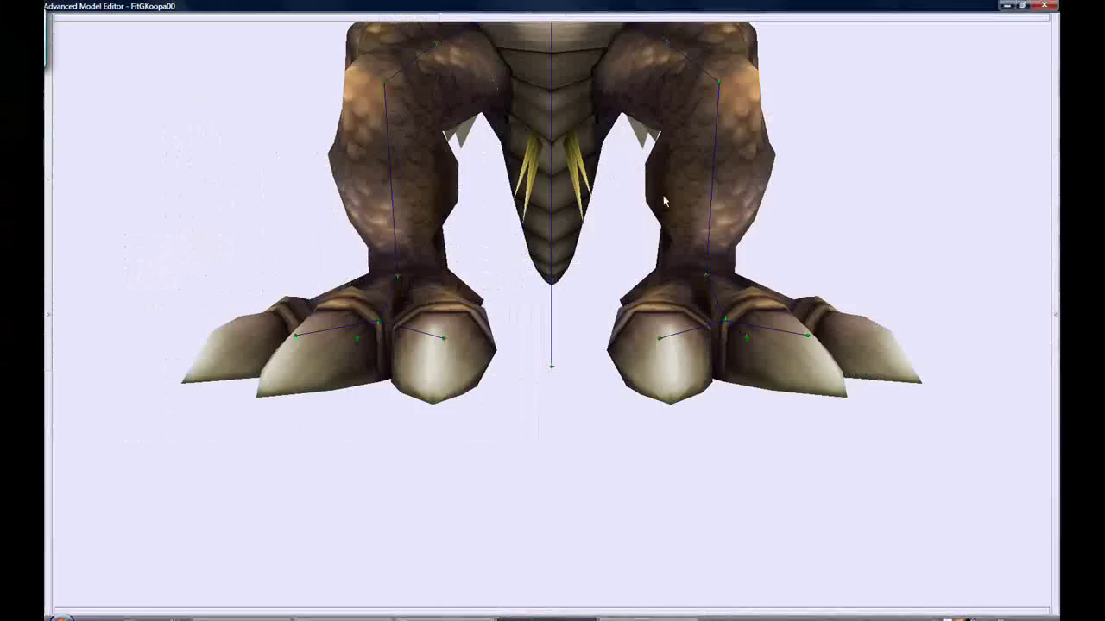
Step: Examine the whole Giga Koopa model in the preview and show the list of character animations
scroll(693, 187, down, 3)
scroll(708, 304, up, 5)
scroll(706, 304, down, 3)
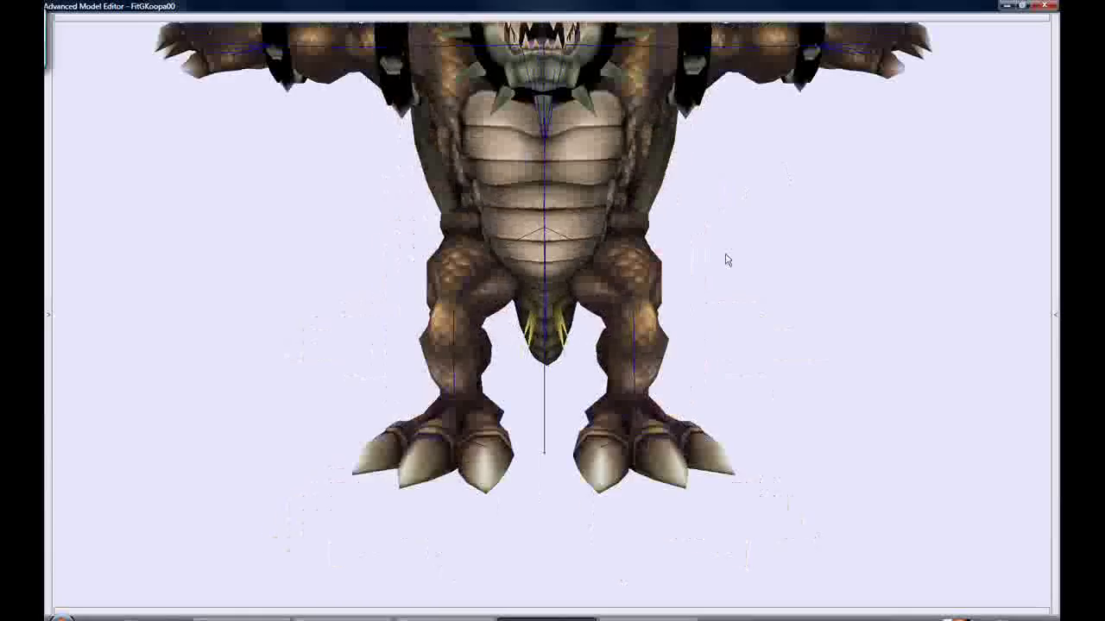
scroll(723, 257, down, 2)
scroll(601, 403, down, 2)
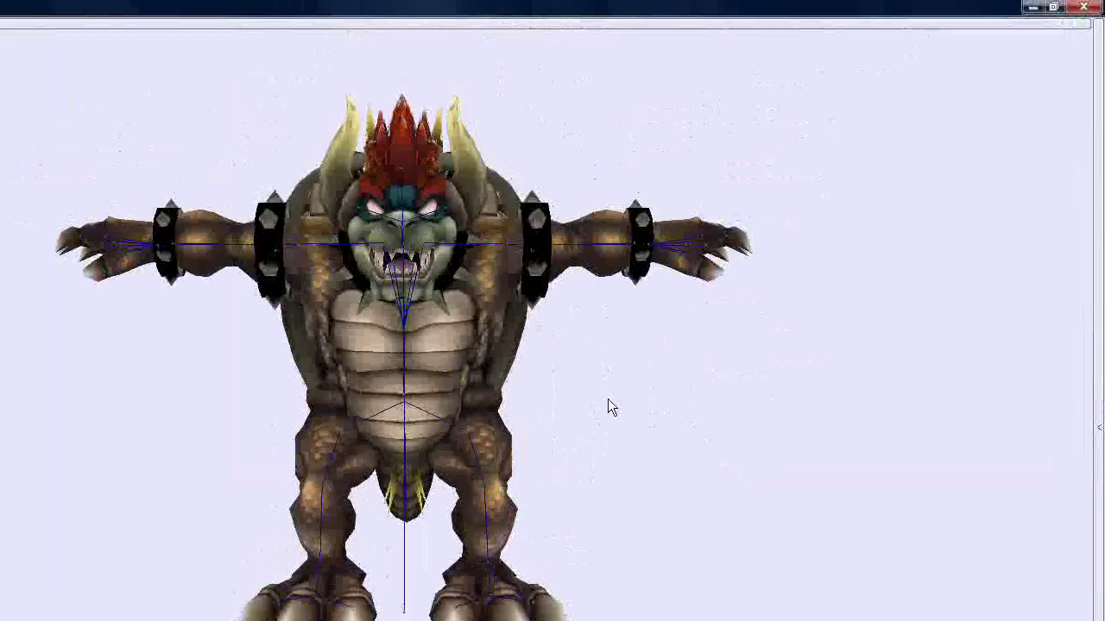
scroll(608, 407, down, 1)
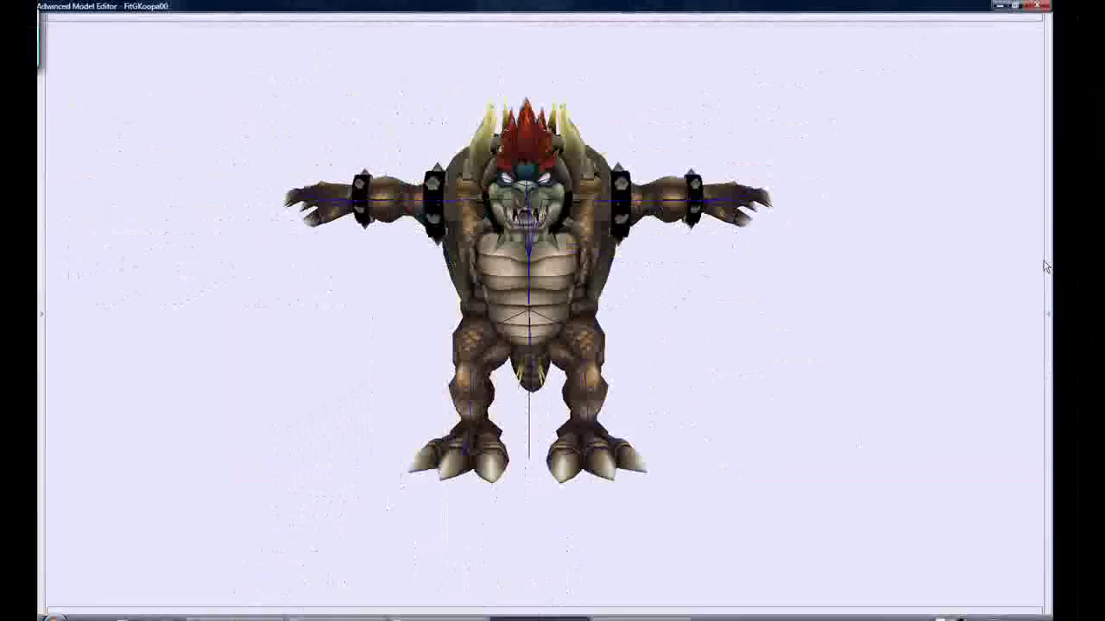
click(975, 109)
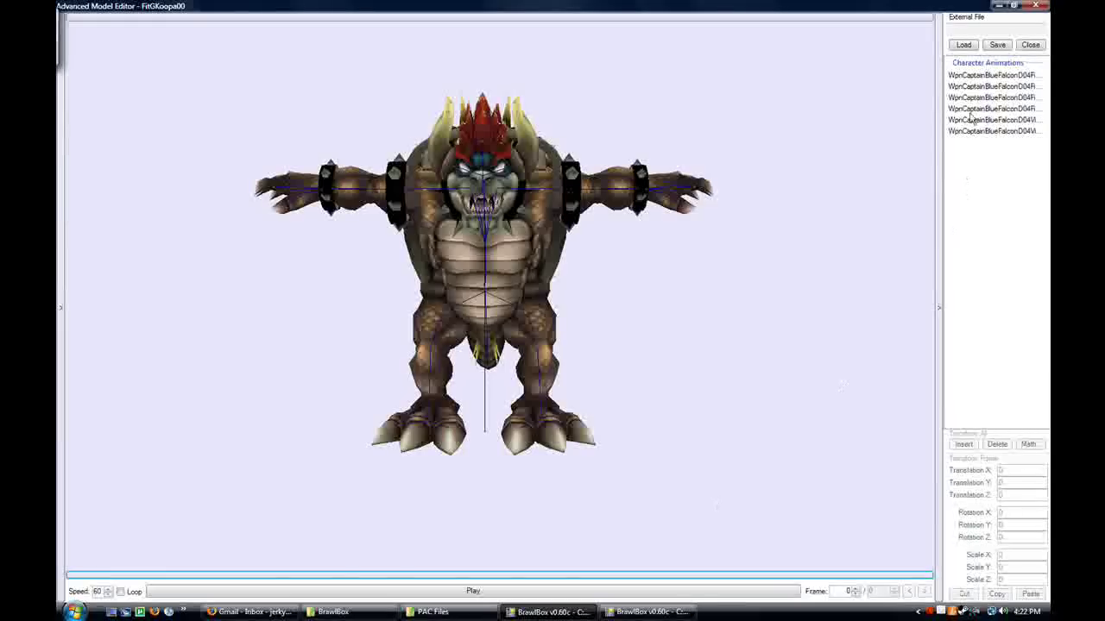
Step: Play the fourth and then the last character animation on the Giga Koopa model to examine its movement
drag(569, 316, 535, 552)
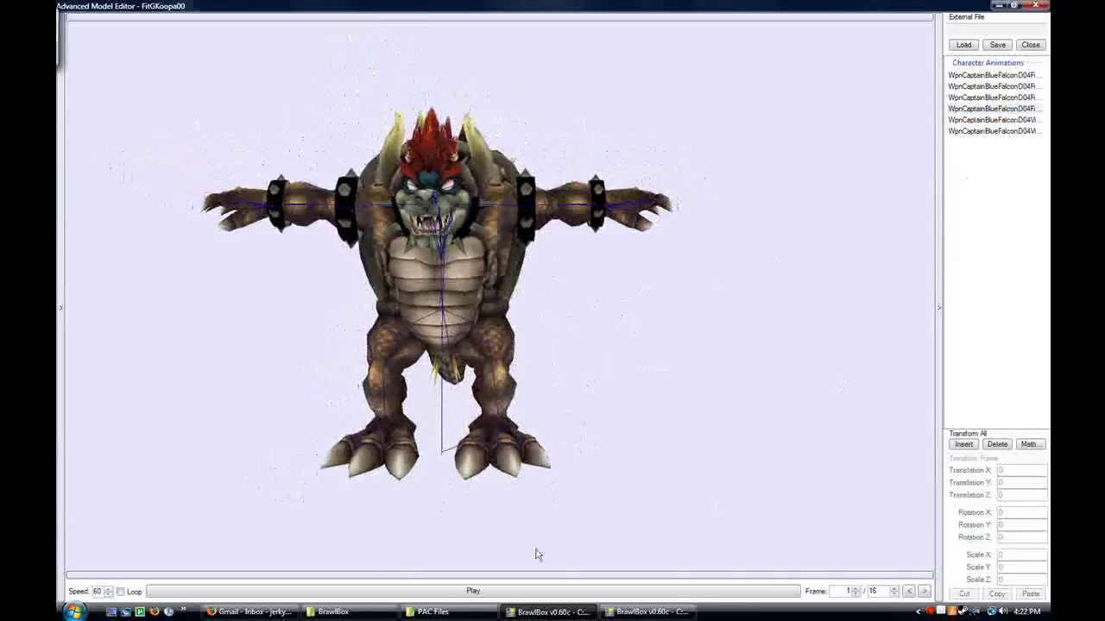
click(518, 595)
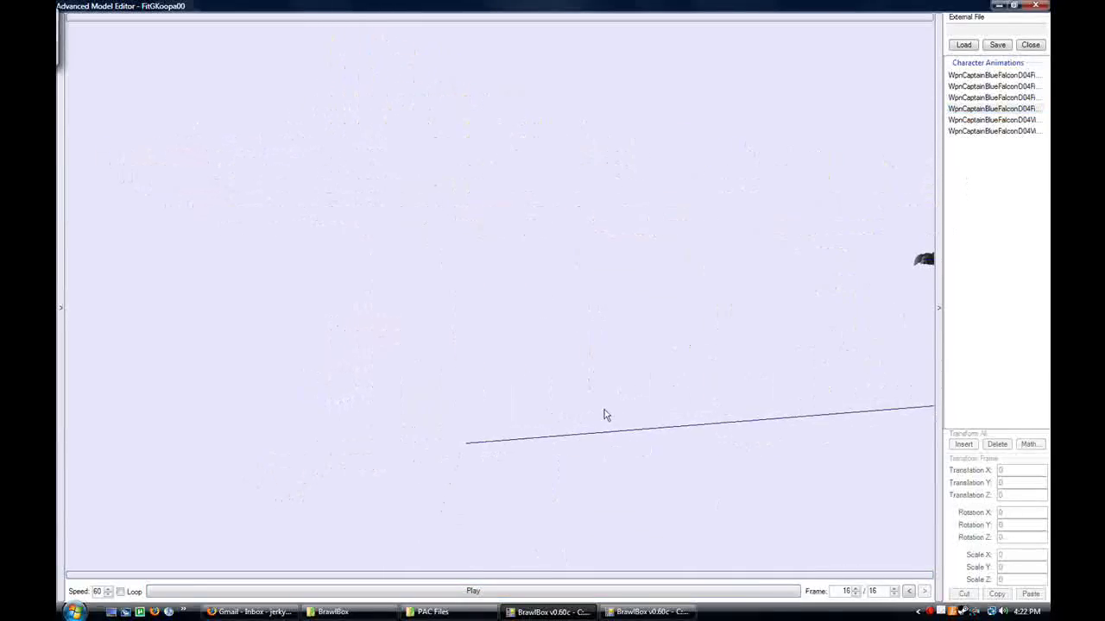
drag(720, 384, 752, 366)
click(992, 130)
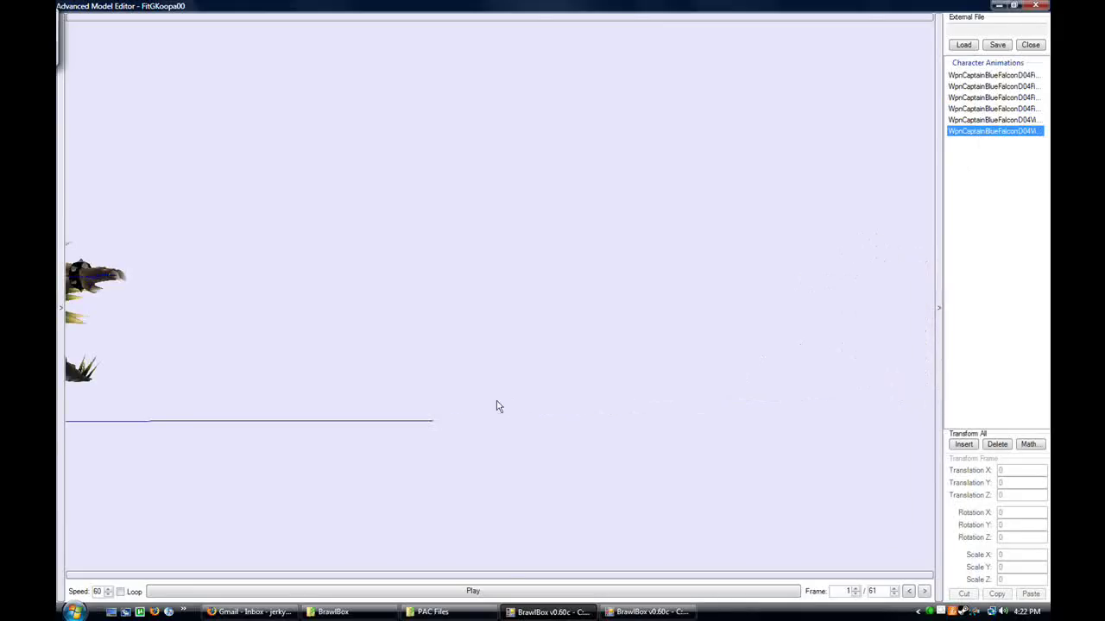
click(498, 591)
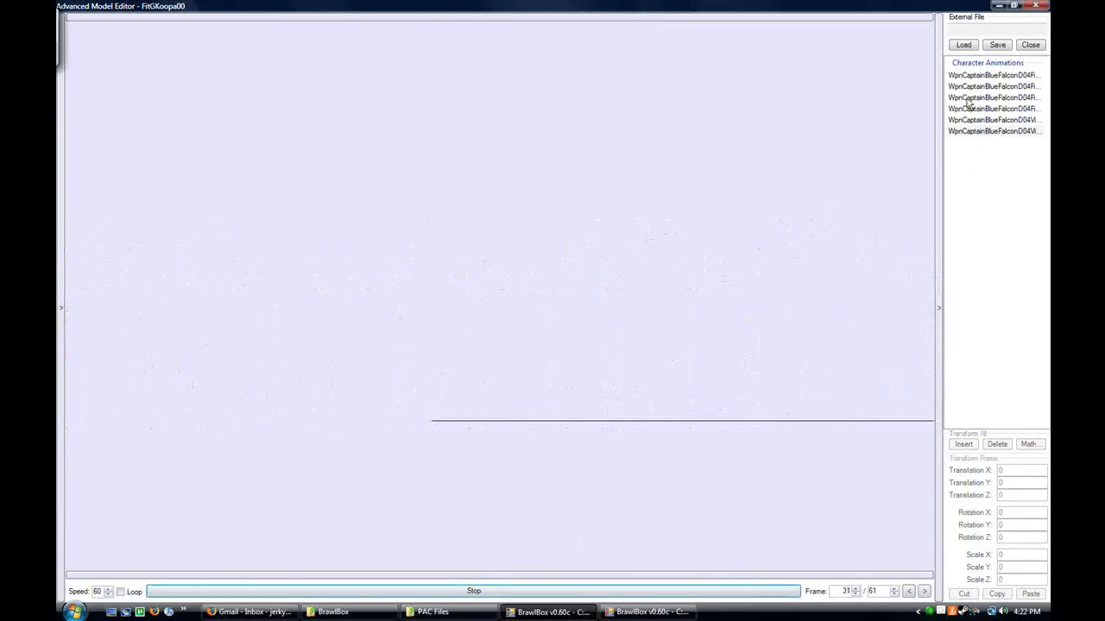
Step: Play the first character animation in the list on the model, pausing and resuming it, and close the model preview
click(990, 77)
click(527, 593)
click(527, 594)
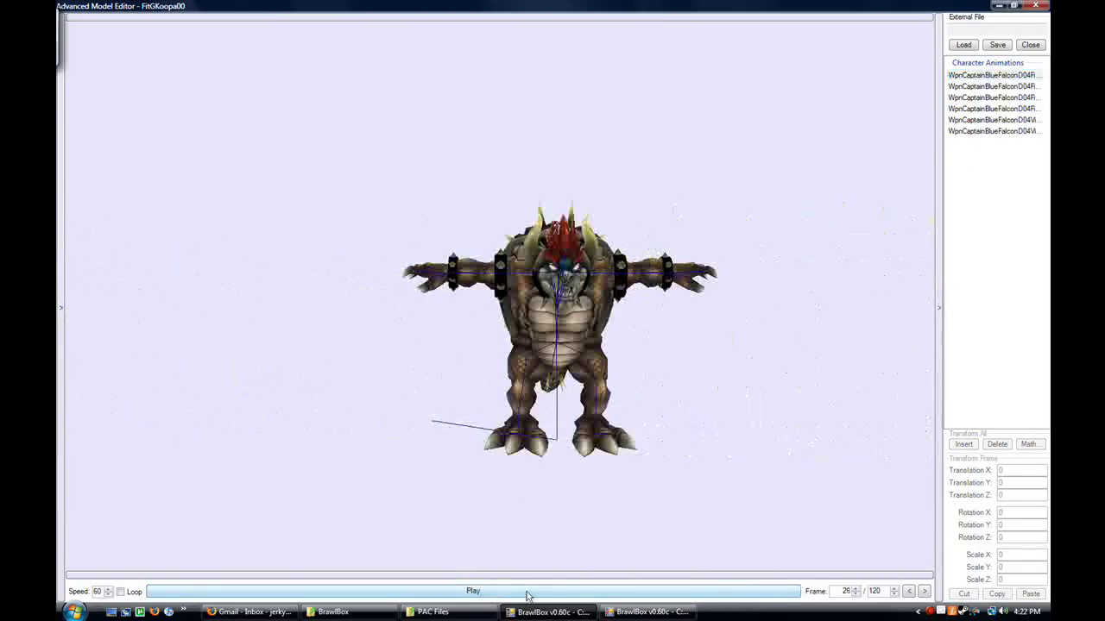
click(531, 593)
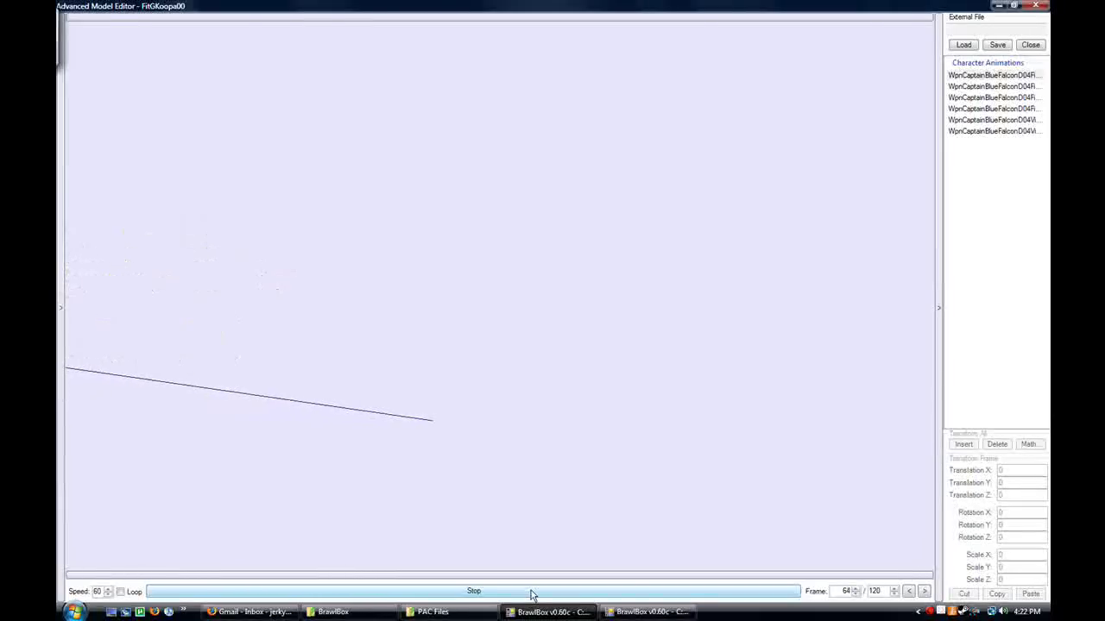
click(1035, 6)
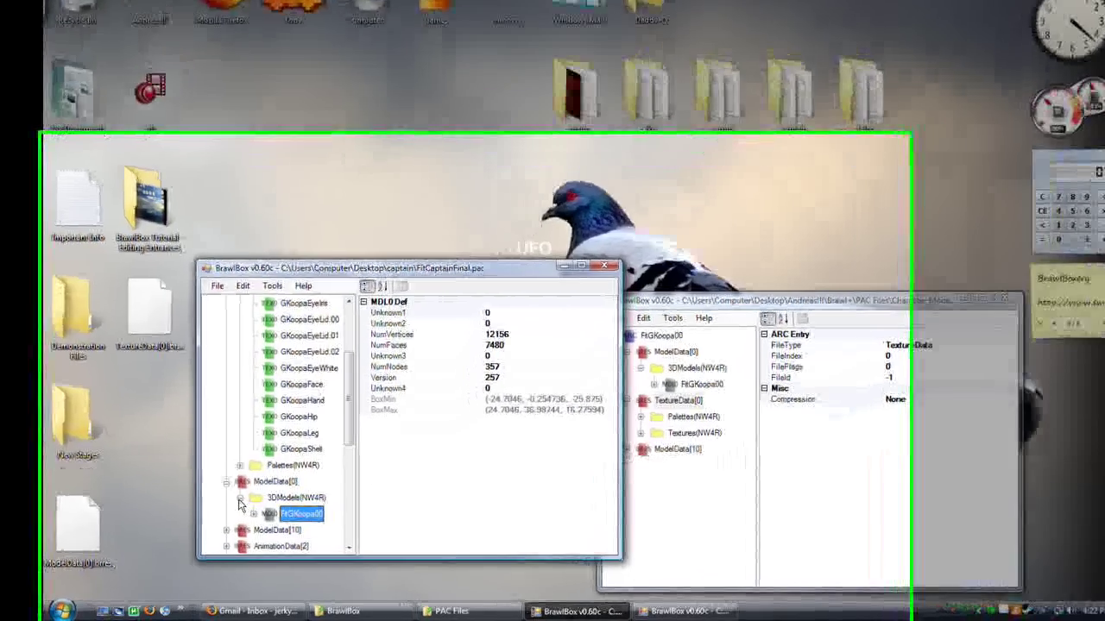
Step: Collapse ModelData[0] and the textures and TextureData[0] branches in the FitCaptainFinal tree
click(226, 482)
scroll(334, 357, up, 2)
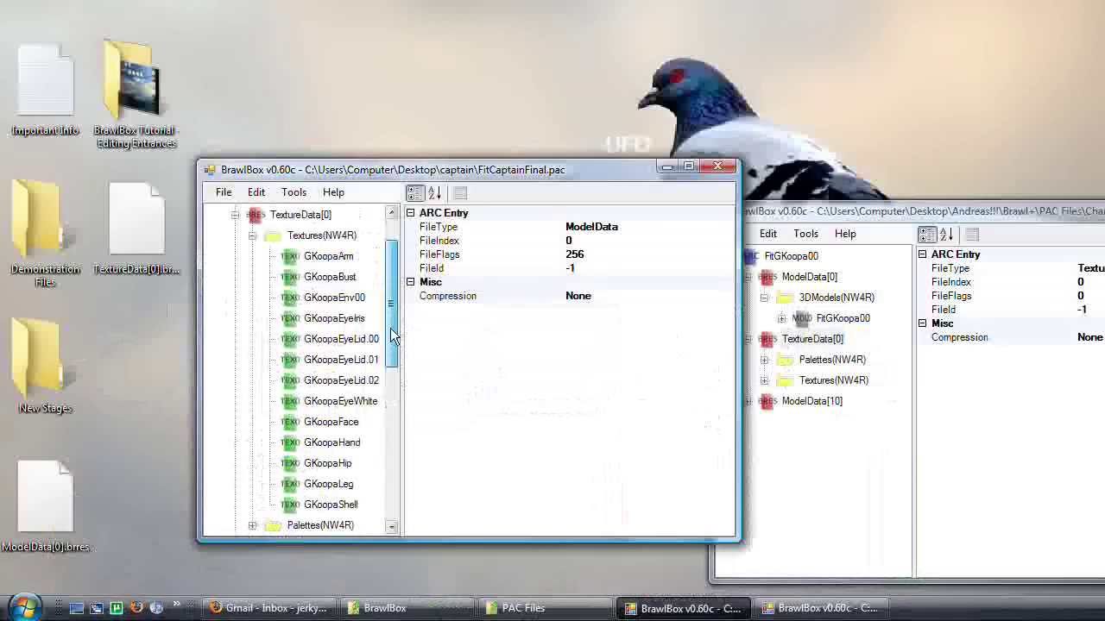
click(250, 277)
click(234, 258)
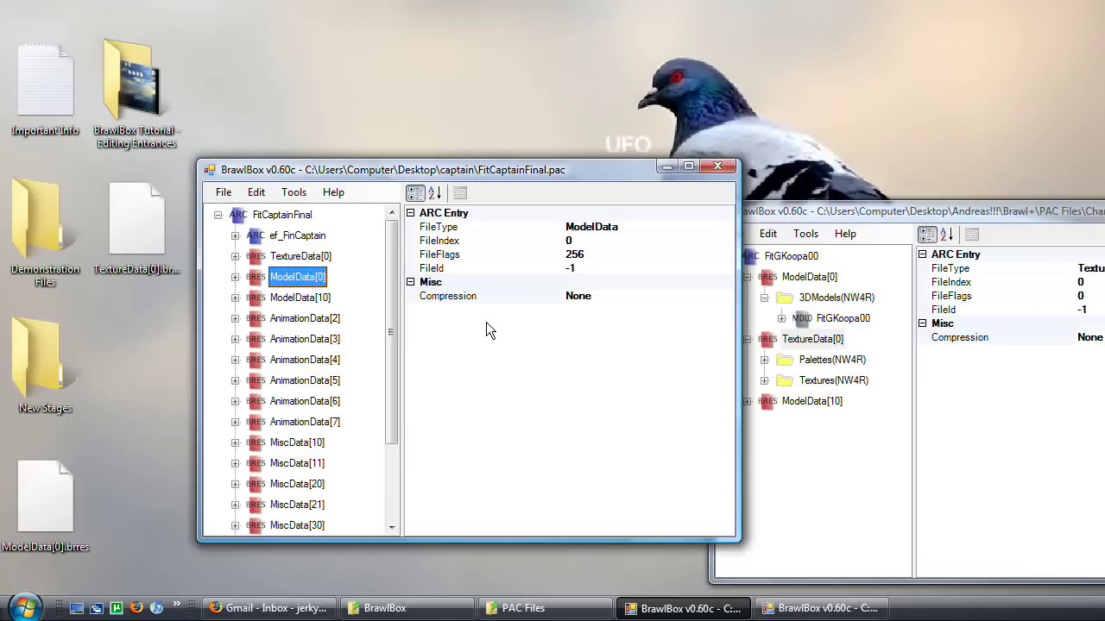
drag(392, 304, 399, 271)
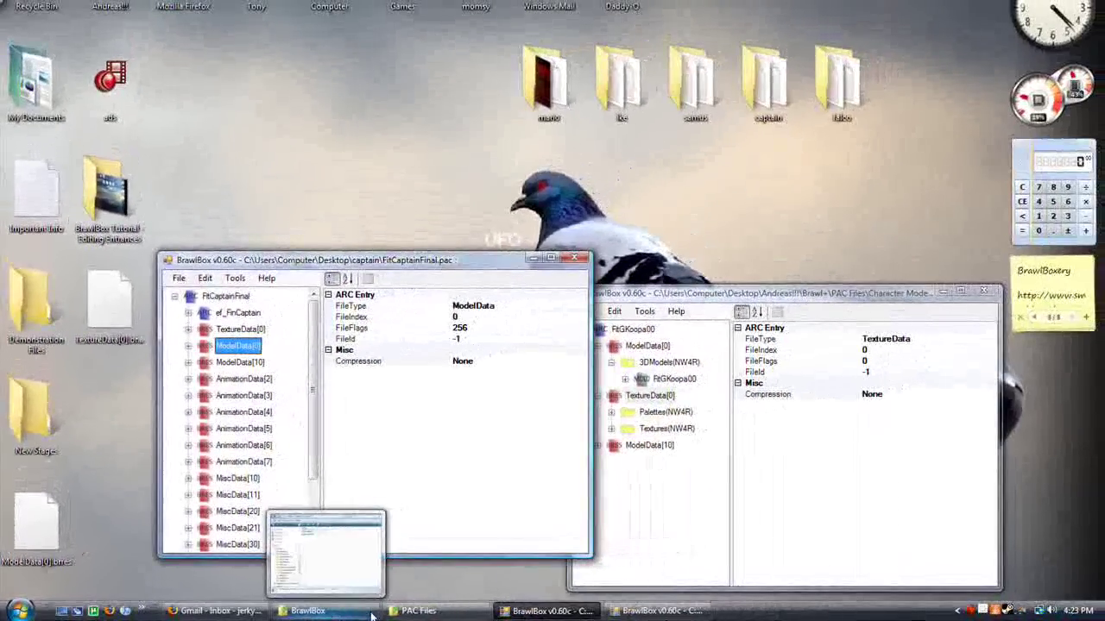
click(973, 612)
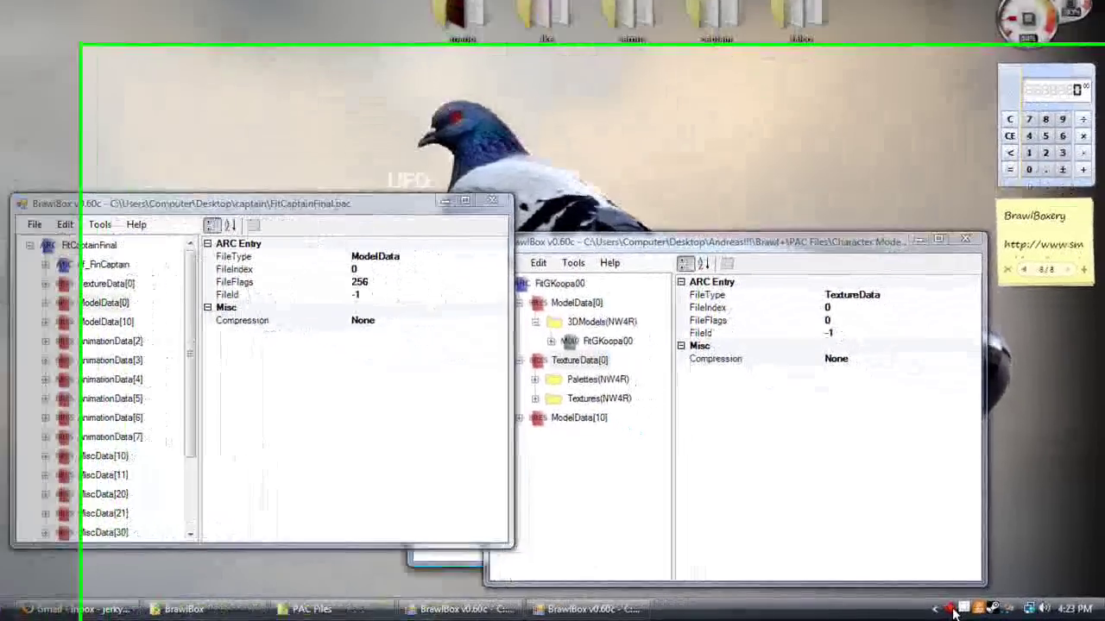